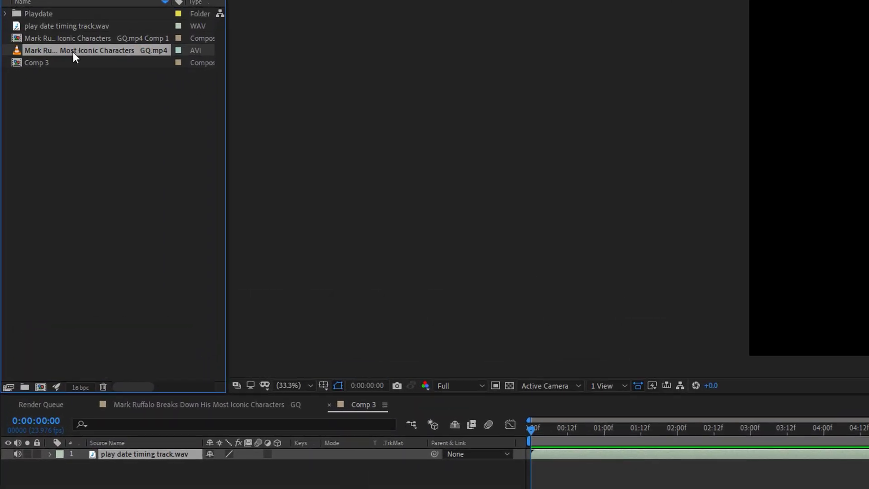
Create a composition from the Mark Ruffalo GQ footage and split its layer at 0:00:37:07 and 0:00:39:01.
drag(67, 49, 43, 388)
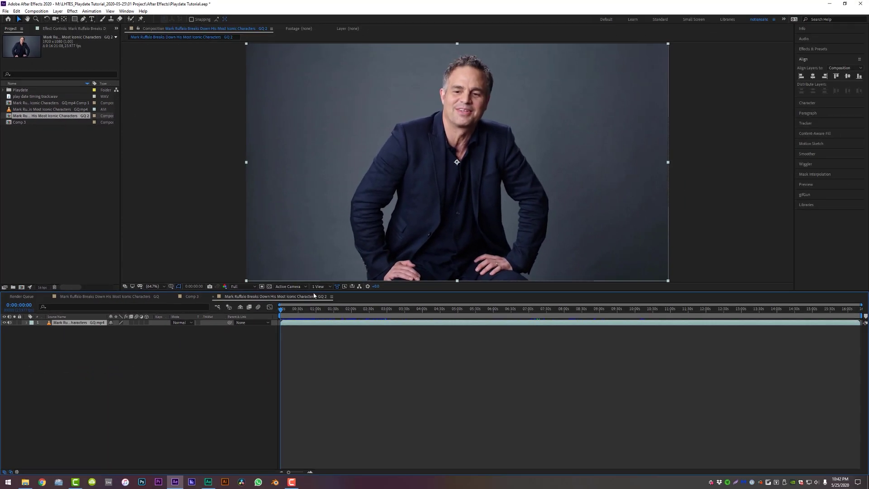
drag(282, 311, 304, 311)
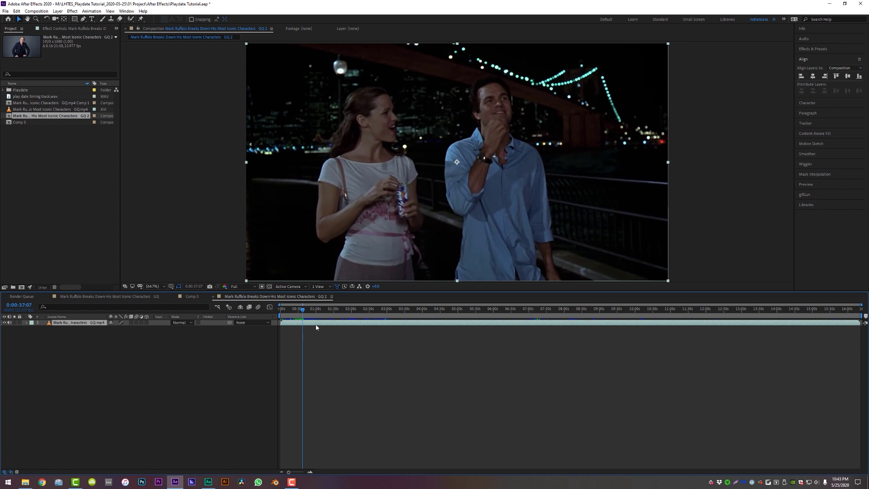
key(ctrl+shift+d)
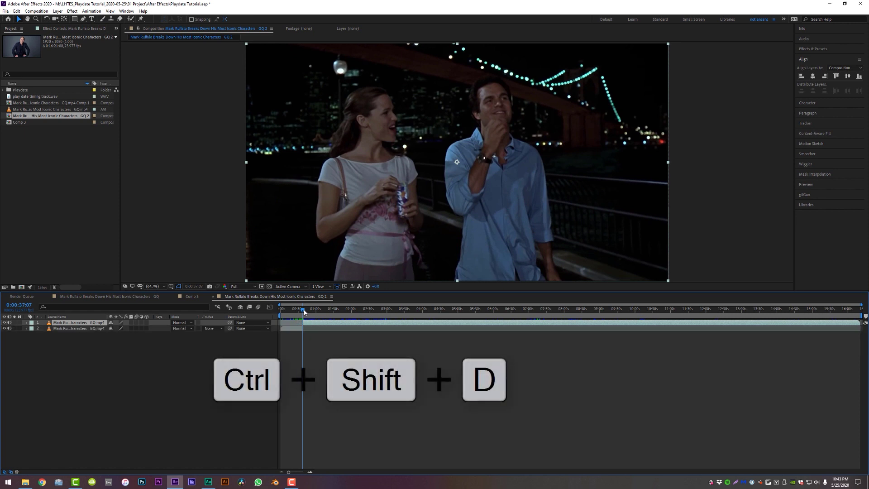
drag(303, 312, 304, 311)
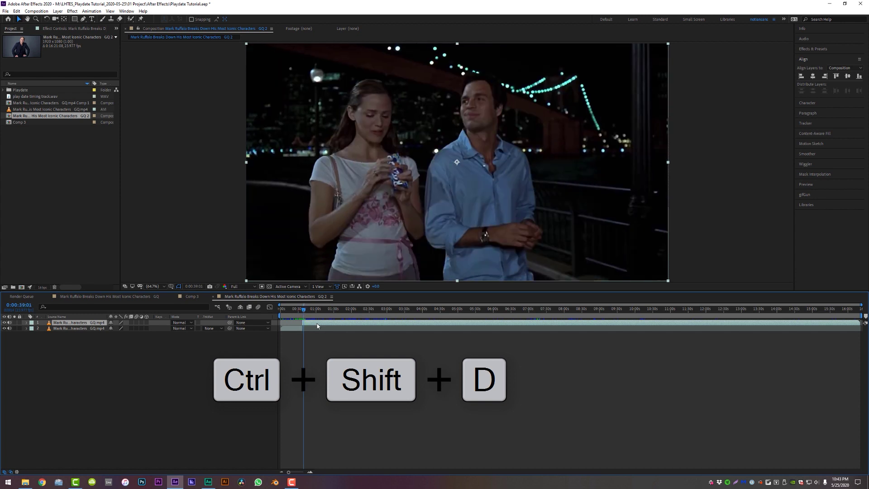
key(ctrl+shift+d)
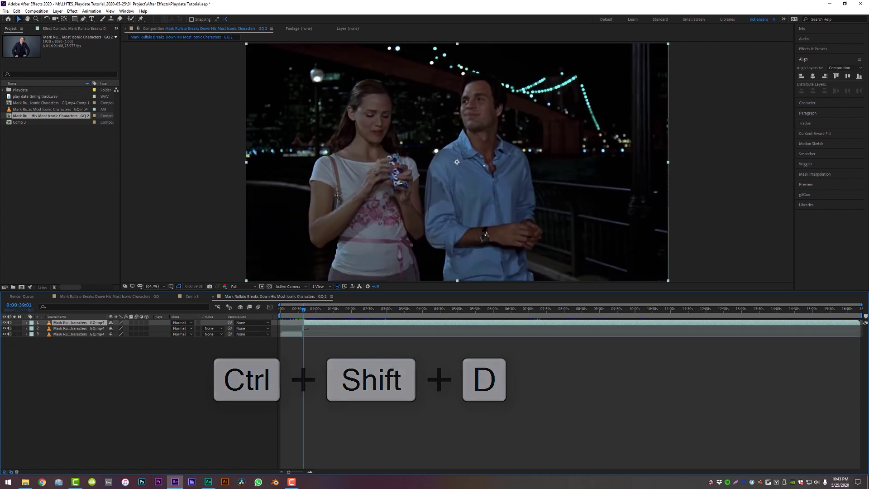
click(310, 328)
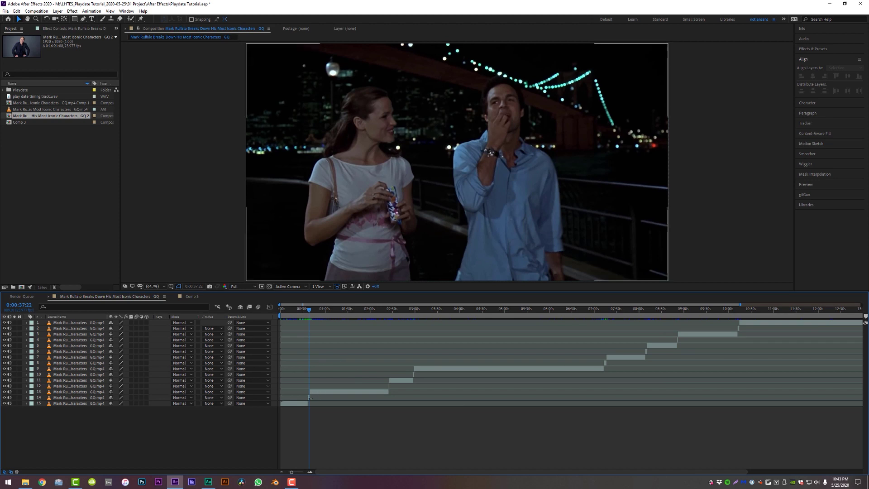
Go through the short clip segments among the split footage layers, selecting them one after another.
click(311, 398)
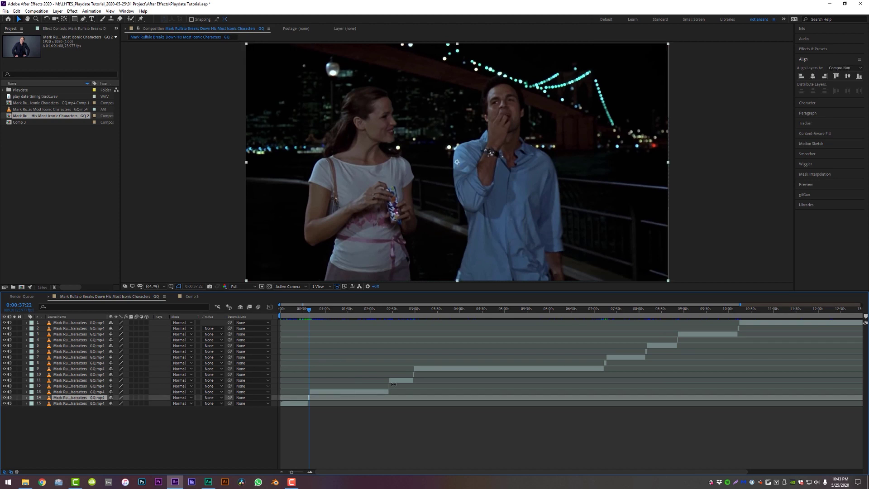
click(391, 386)
click(413, 375)
click(605, 363)
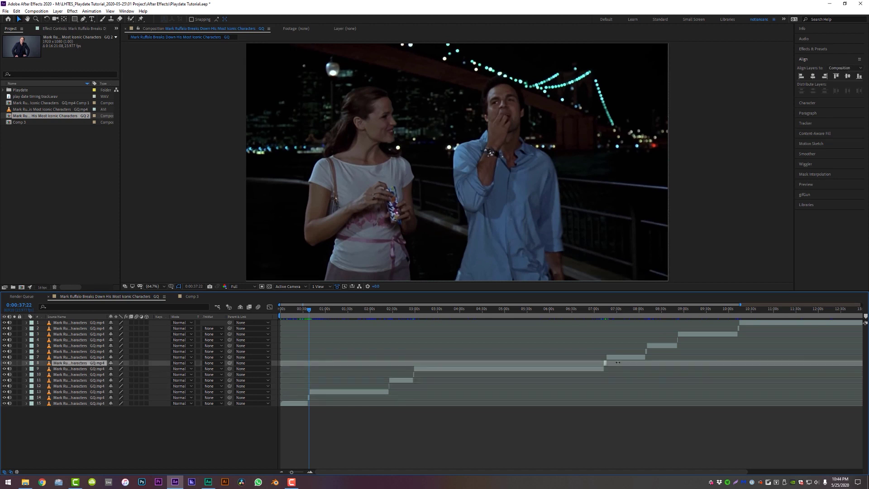
click(647, 351)
click(678, 339)
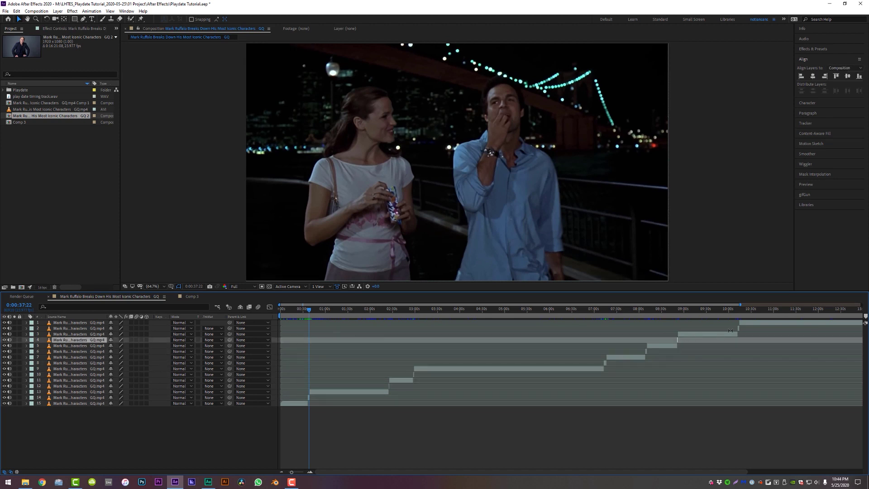
click(738, 328)
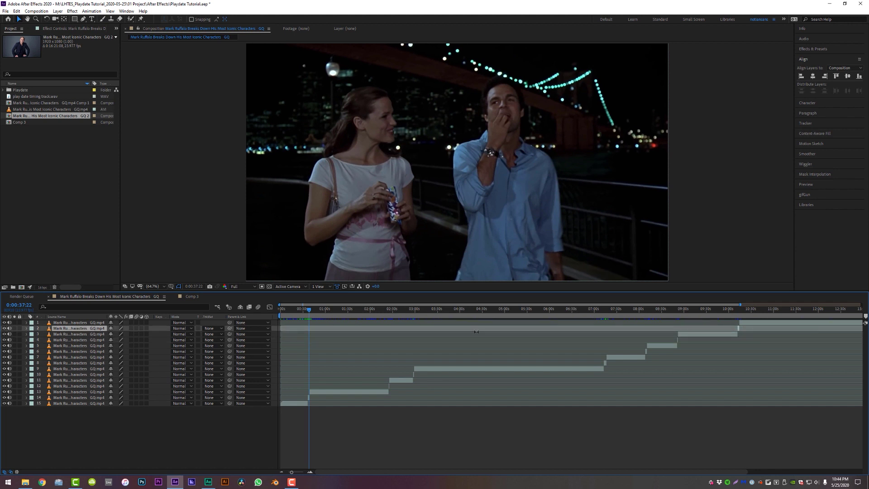
Mute the audio of all 15 footage layers in the Mark Ruffalo composition.
click(79, 323)
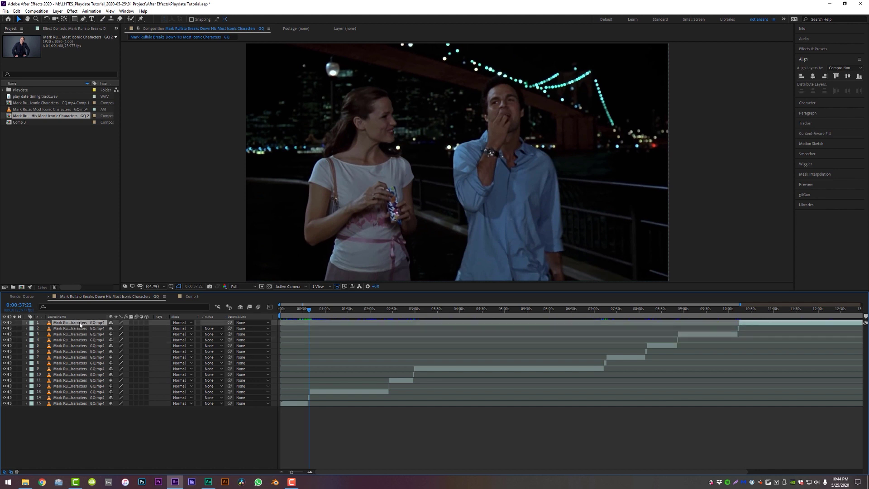
shift+click(75, 403)
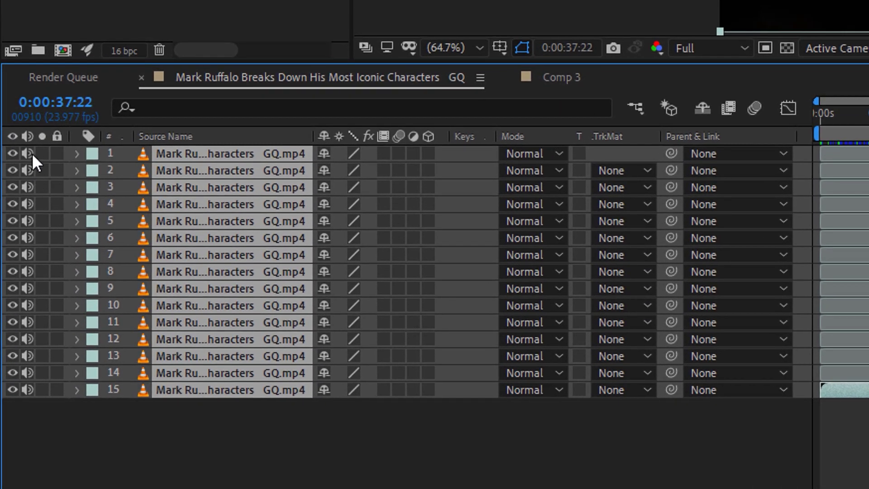
click(32, 153)
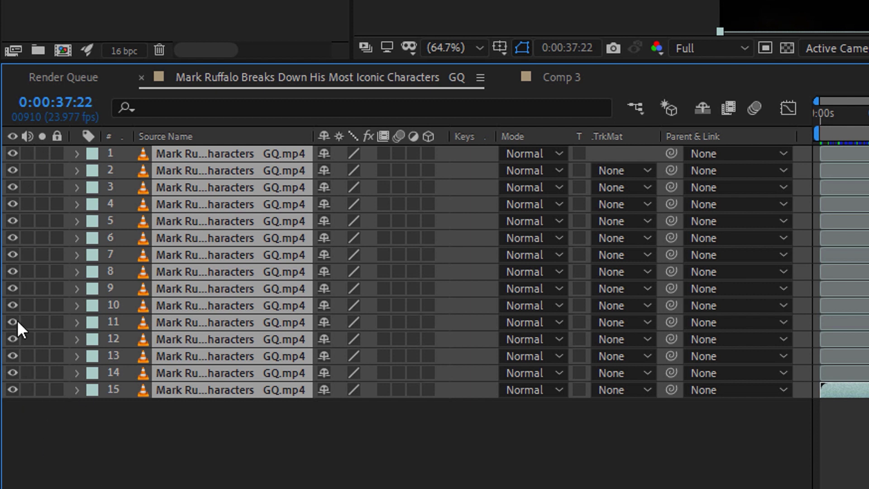
click(643, 441)
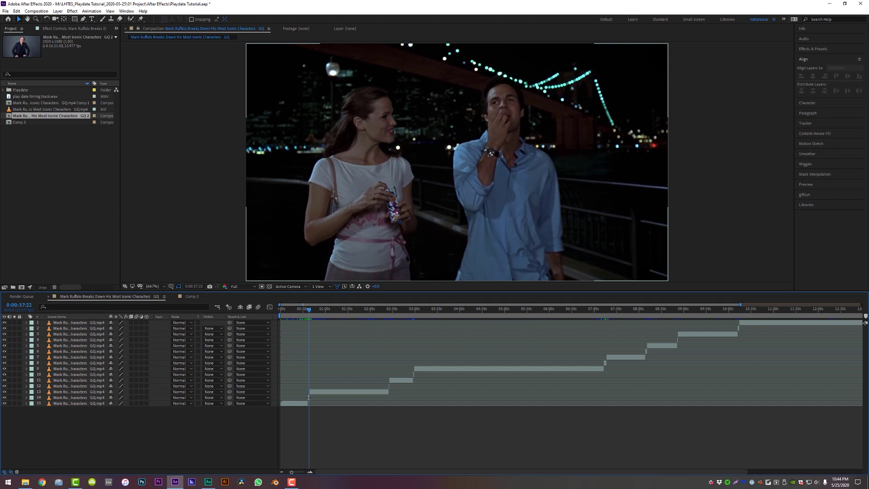
Copy the short clip on layer 14 and switch to Comp 3.
click(309, 397)
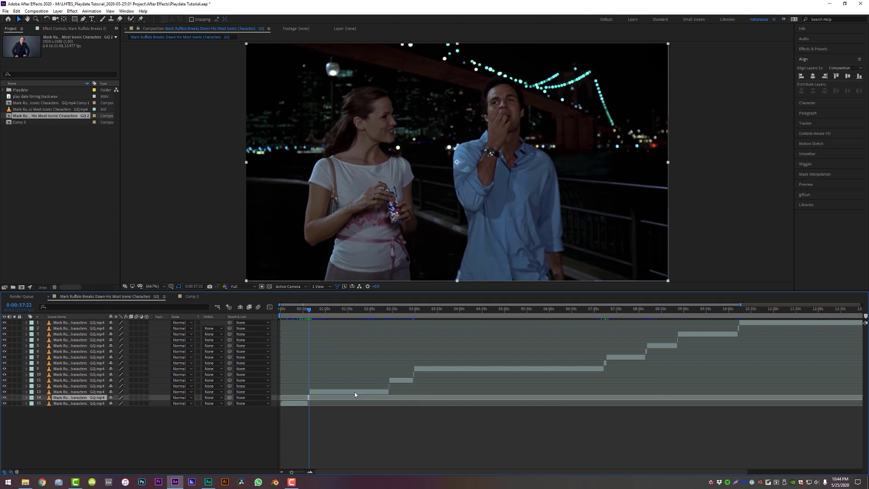
key(ctrl+c)
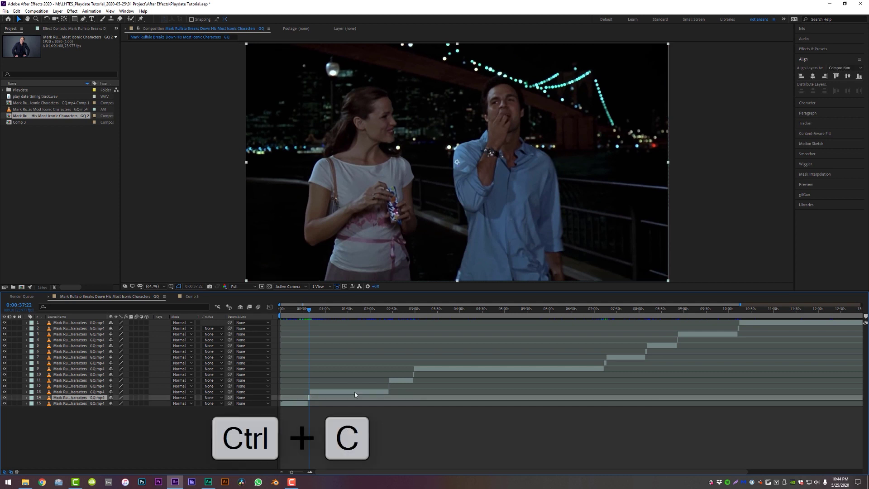
click(193, 296)
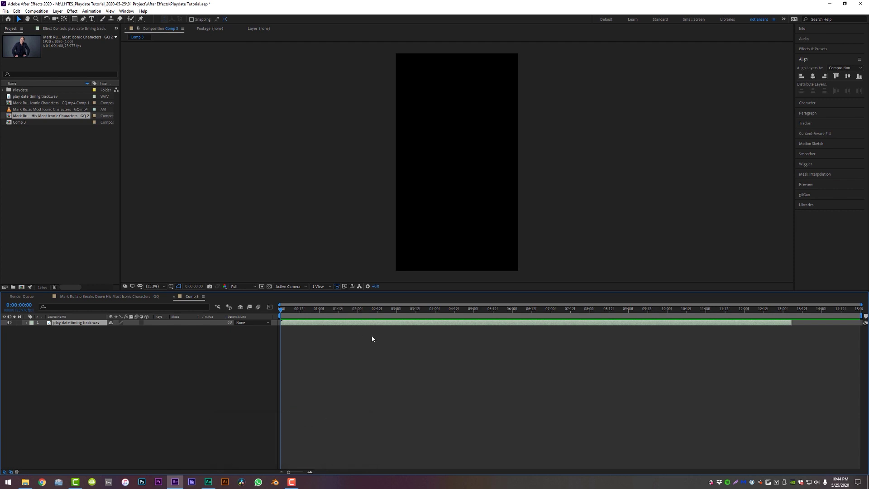
Reveal the waveform of the play date timing track and place the current time at 0:00:04:20.
key(l)
key(l)
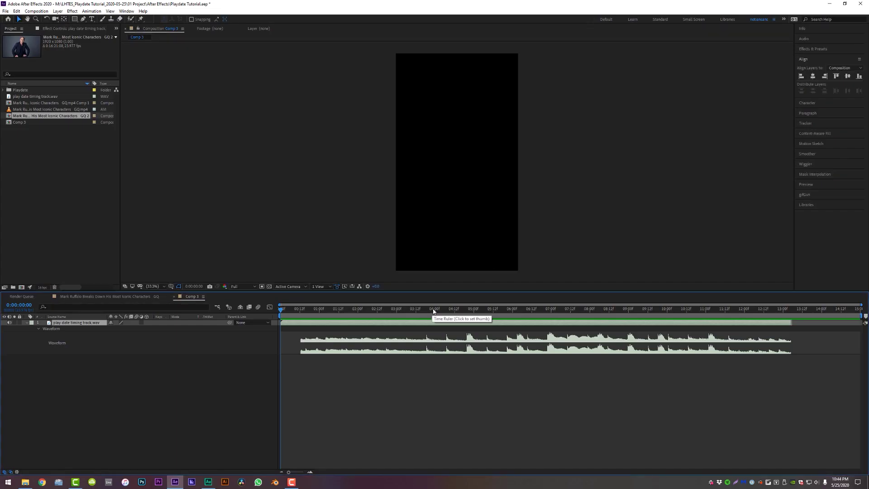
drag(441, 309, 467, 311)
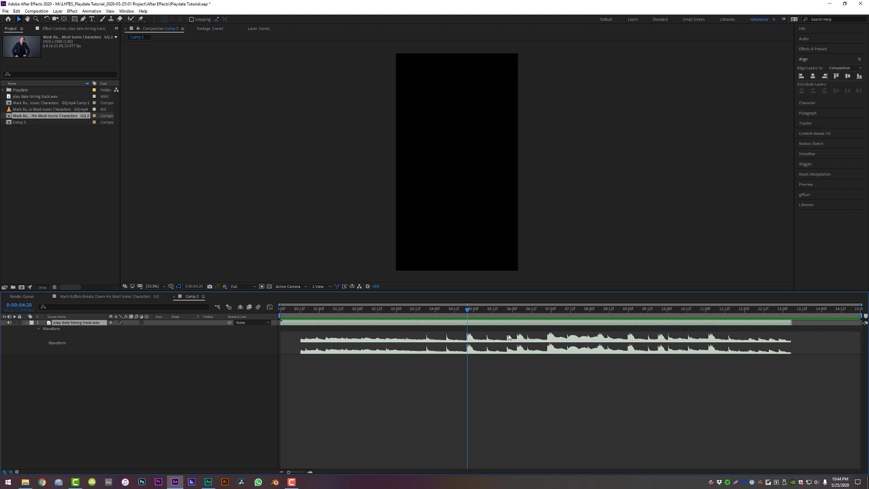
key(ctrl+v)
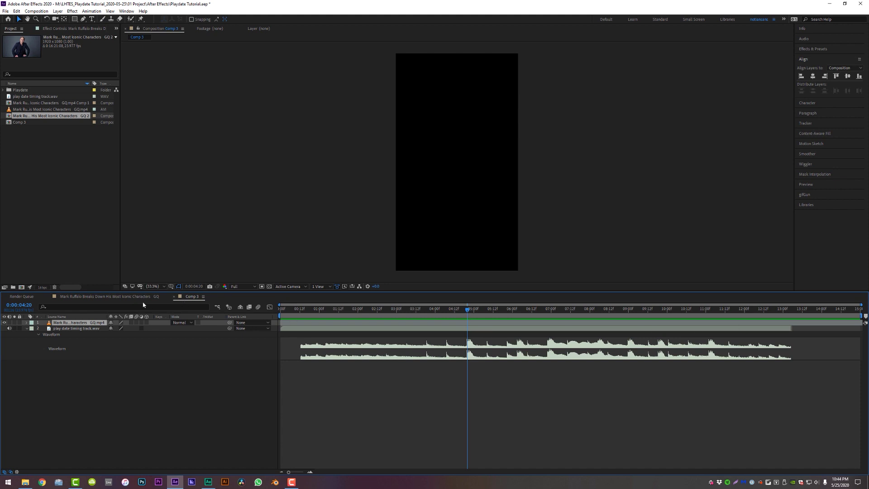
click(129, 296)
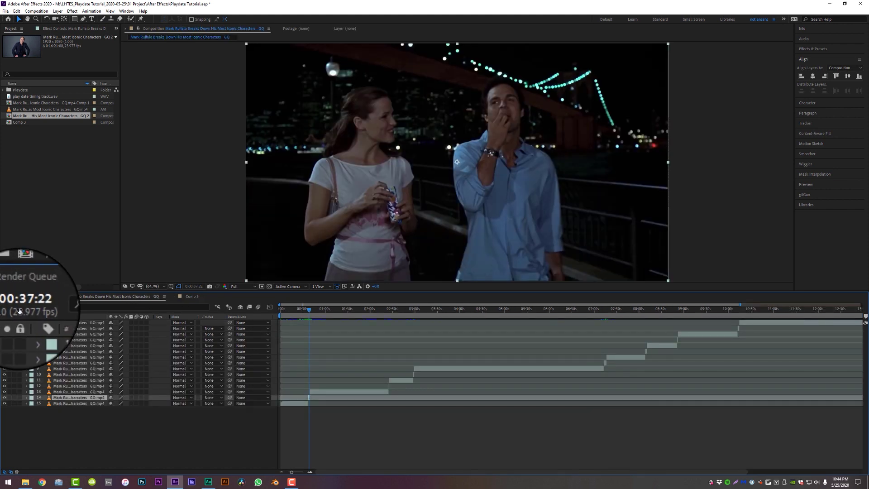
click(192, 296)
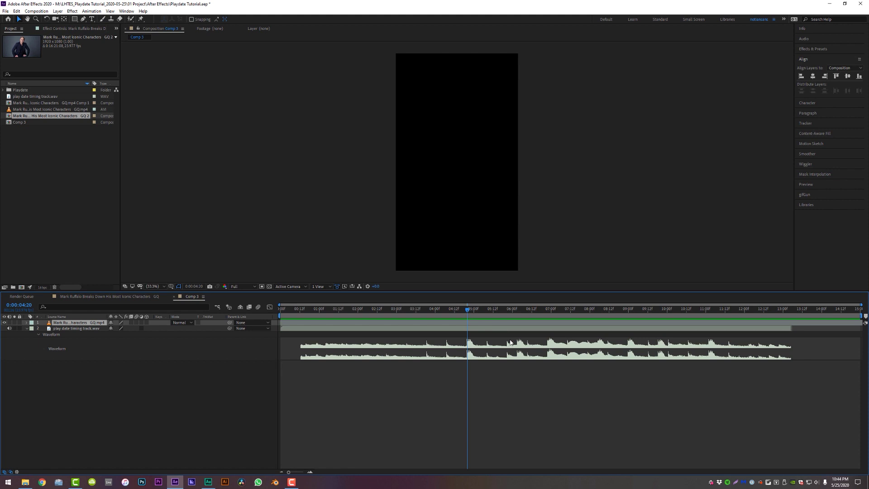
key(Delete)
Paste the copied clip at the current time, scaled to 202% and positioned so the man in the blue shirt fills the vertical frame.
key(ctrl+alt+v)
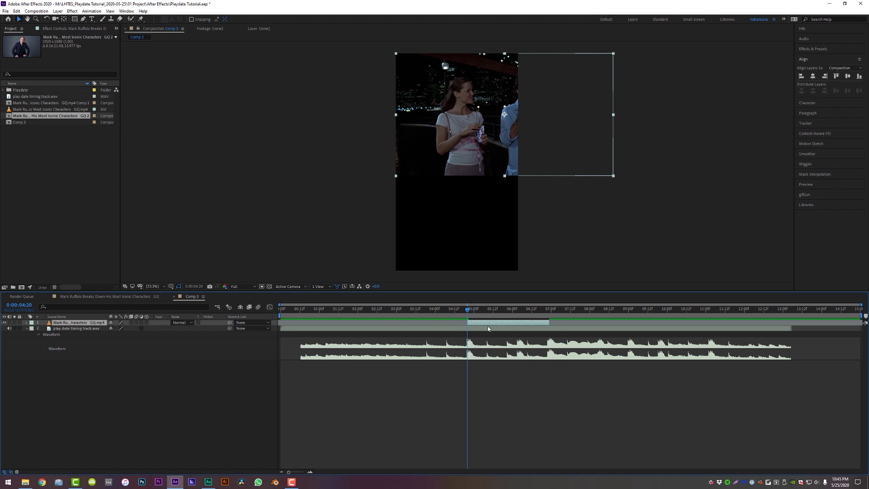
key(s)
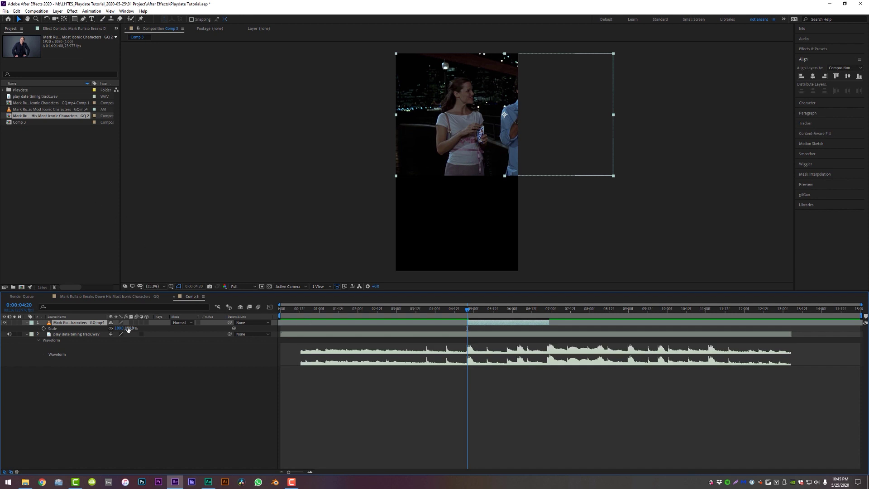
drag(119, 329, 172, 329)
drag(474, 191, 380, 236)
drag(119, 328, 110, 328)
drag(397, 212, 437, 196)
key(alt+KP_Subtract)
key(alt+KP_Subtract)
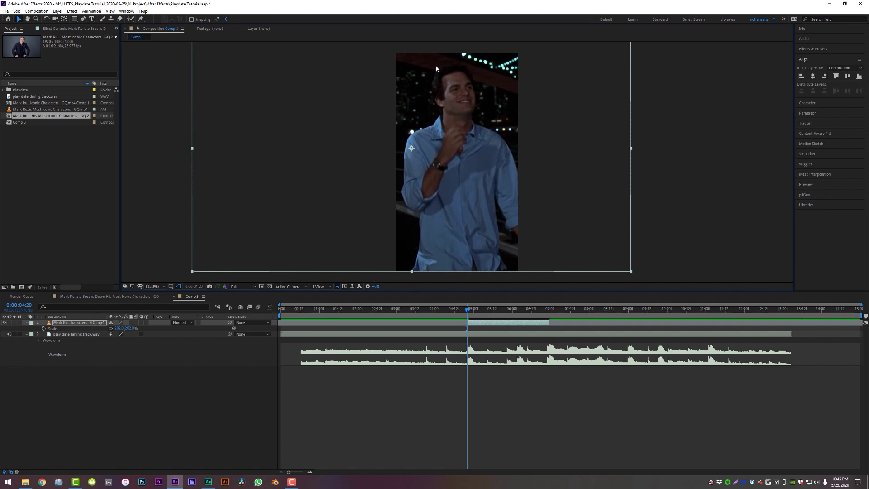
Extend the clip's end to about 0:00:07:12 and enable time remapping on the layer.
mouse_move(468, 312)
mouse_down()
mouse_move(568, 313)
mouse_move(572, 324)
mouse_up()
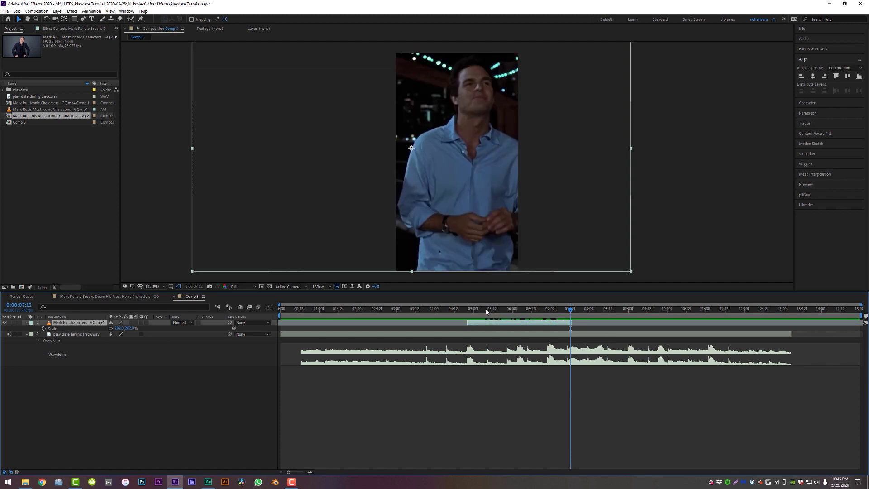
click(471, 309)
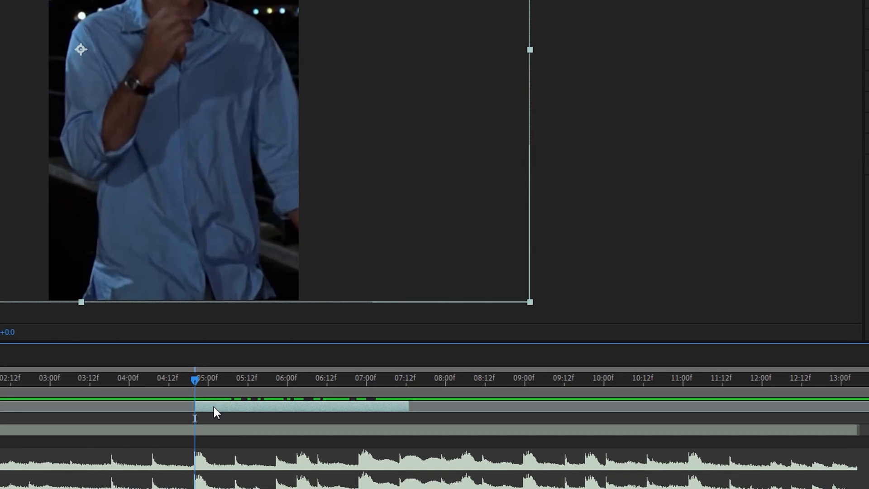
right_click(252, 394)
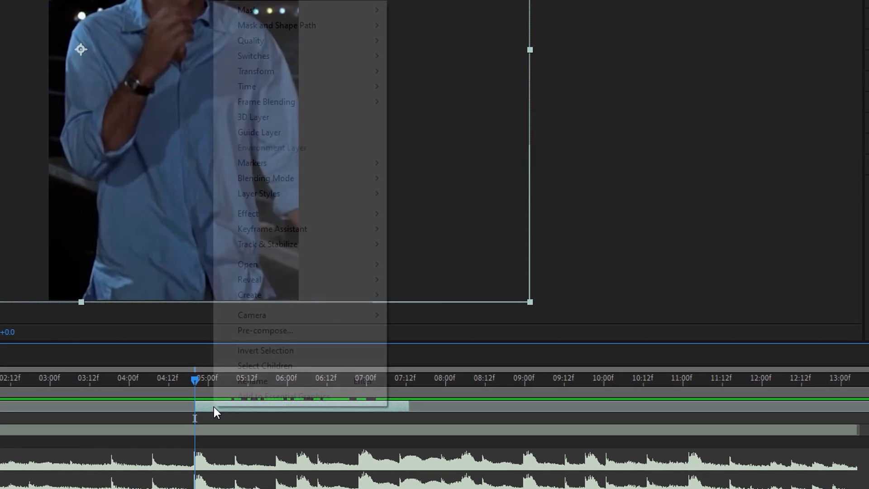
mouse_move(308, 85)
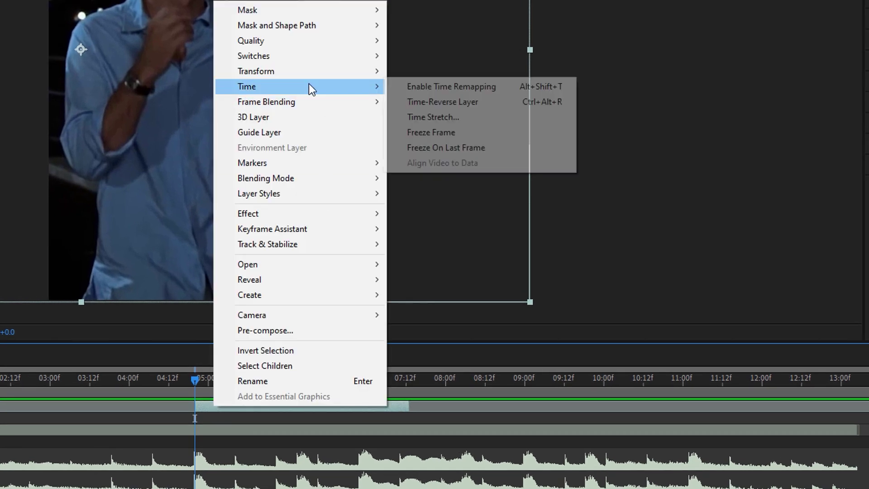
click(451, 87)
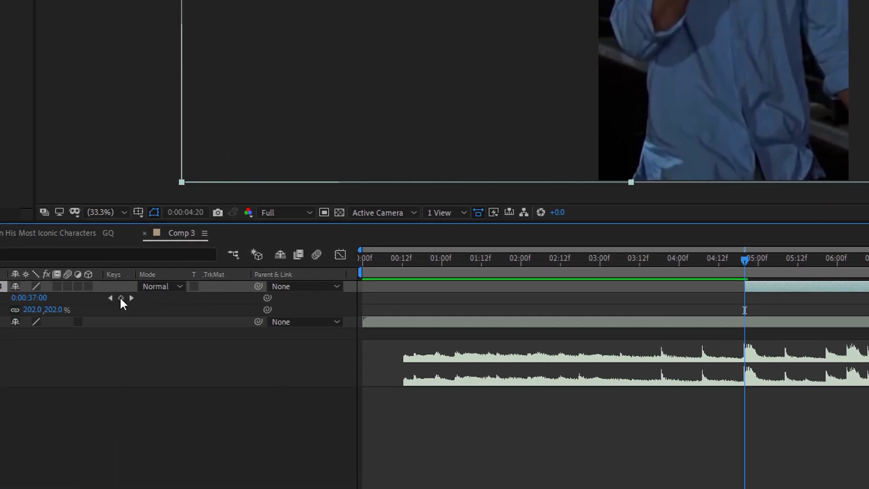
Add Time Remap keyframes to the clip at 0:00:04:20 and 0:00:07:12.
click(121, 297)
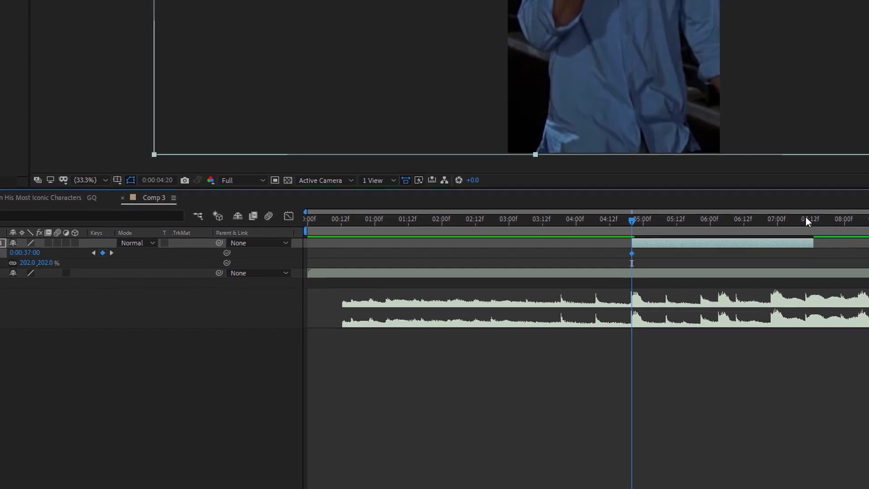
click(805, 219)
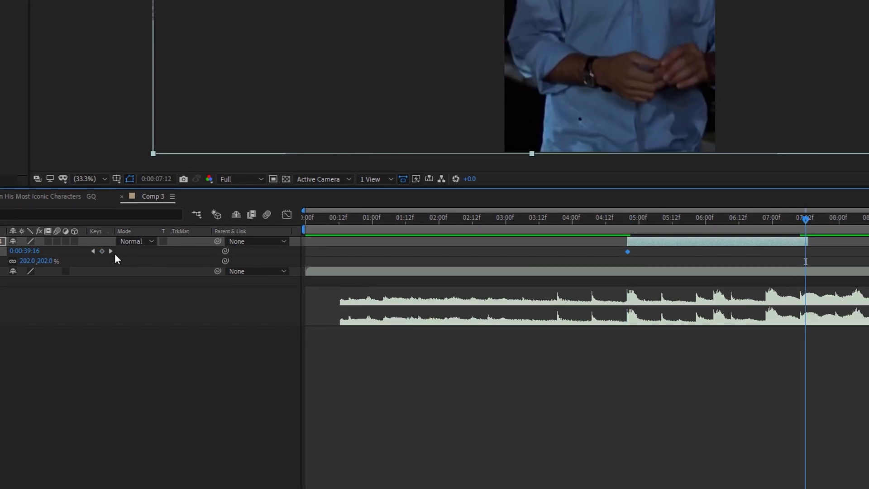
click(102, 251)
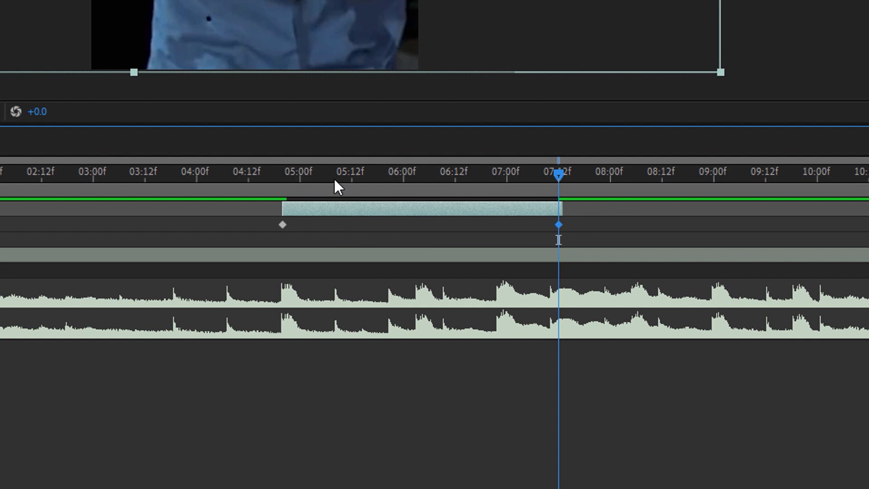
Try moving the second Time Remap keyframe close to the clip's start to speed up the footage.
drag(335, 180, 282, 171)
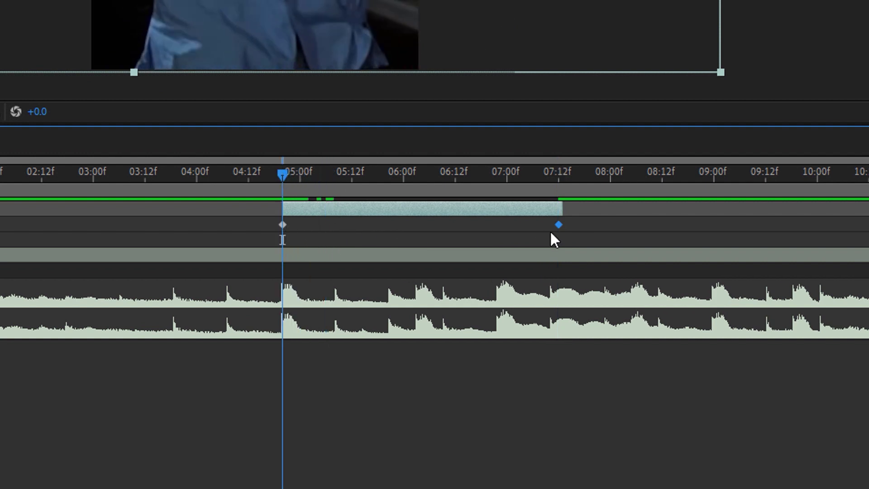
drag(579, 222, 327, 225)
click(327, 225)
click(293, 209)
drag(380, 177, 459, 192)
drag(542, 222, 306, 229)
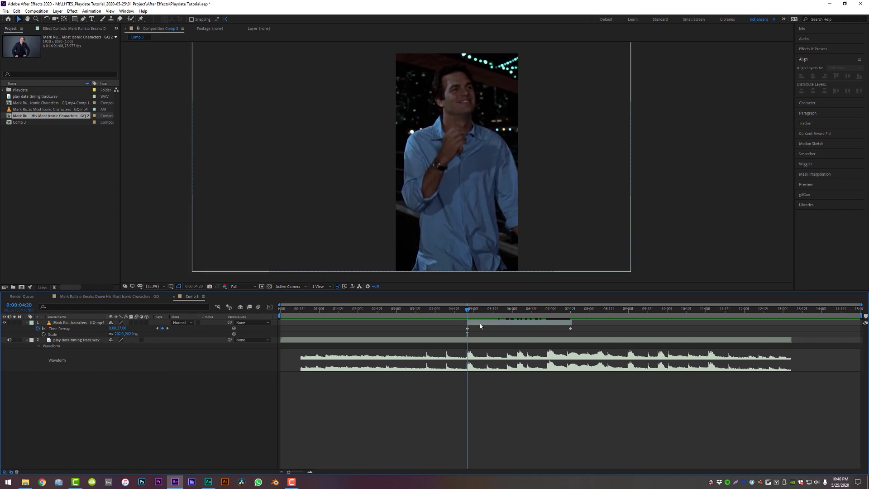
Add a Time Remap keyframe at 0:00:05:19 on the blue-shirt clip and move it back to about 0:00:05:04.
drag(468, 312, 506, 311)
key(Page_Up)
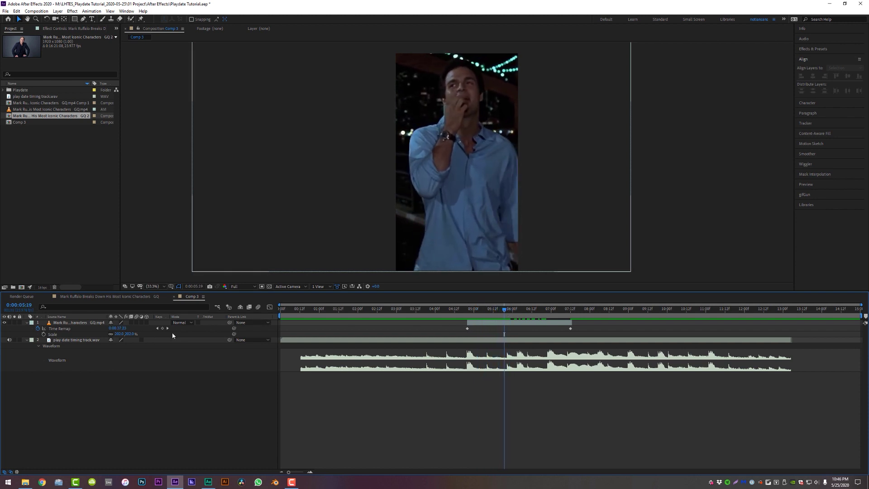
click(163, 328)
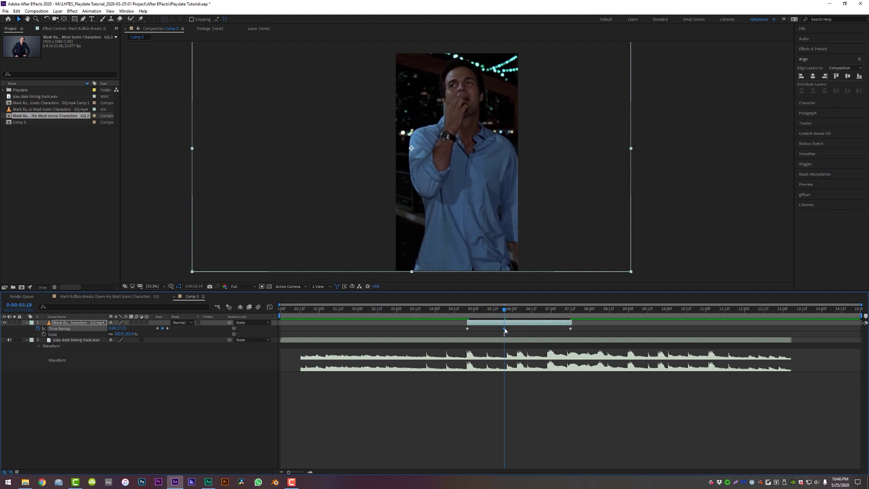
drag(505, 330, 480, 332)
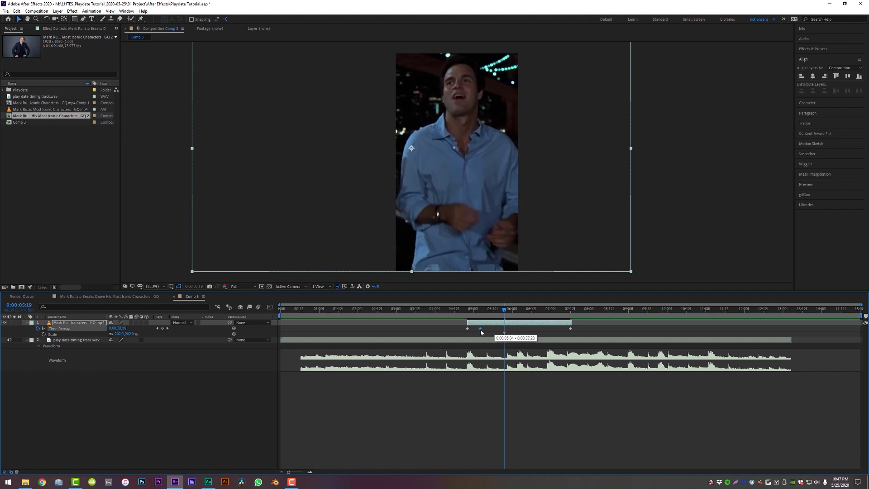
drag(463, 333, 511, 331)
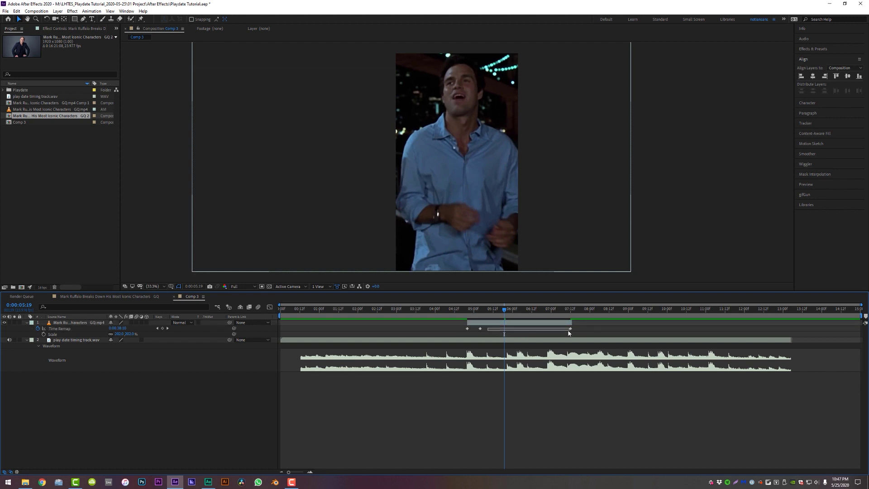
Preview the remapped clip and move its last Time Remap keyframe out to about 0:00:09:05 for slower motion.
click(441, 311)
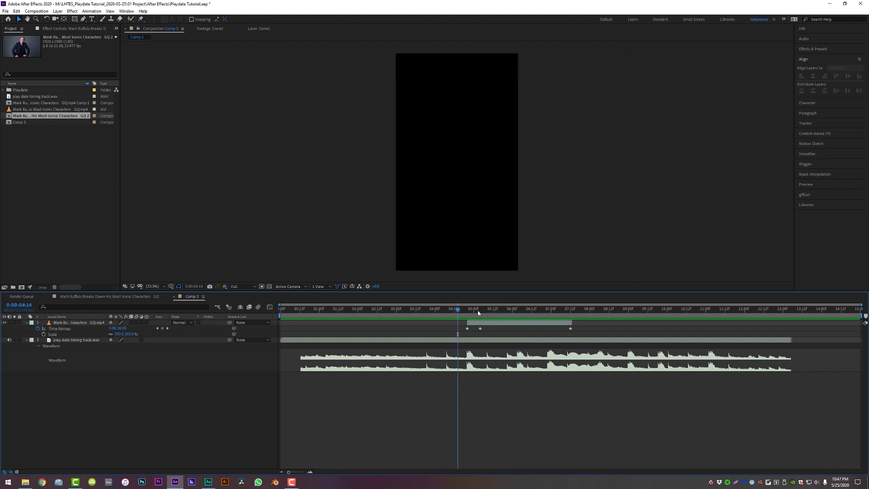
key(space)
key(space)
mouse_move(510, 310)
mouse_down()
mouse_move(485, 311)
mouse_move(507, 310)
mouse_up()
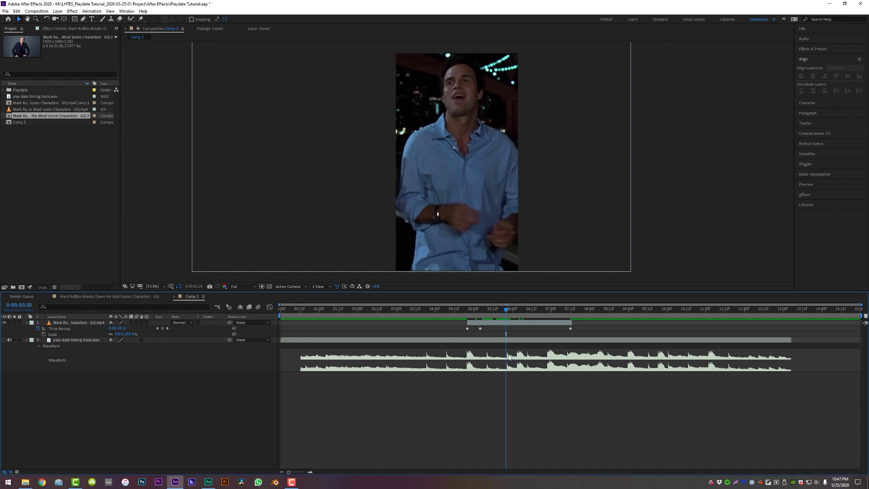
drag(578, 329, 638, 334)
click(446, 309)
key(space)
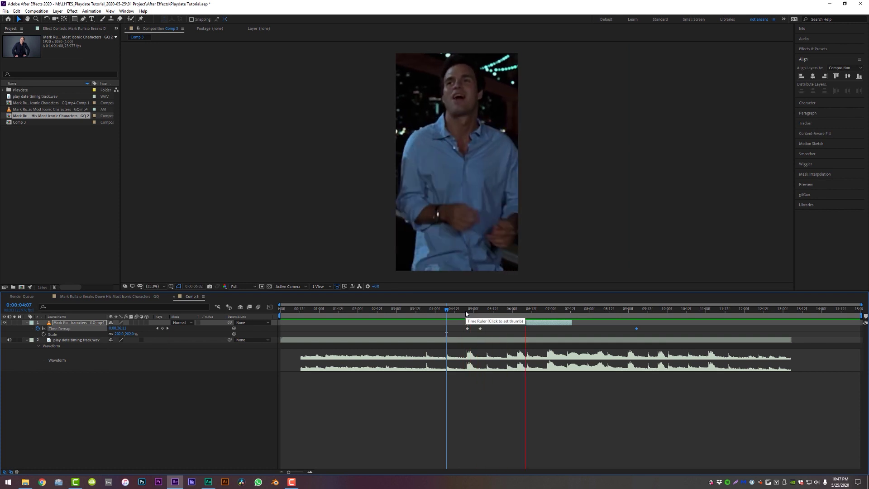
Trim the clip's end at 0:00:05:20 and apply Easy Ease to all three Time Remap keyframes.
drag(541, 309, 507, 310)
key(alt+])
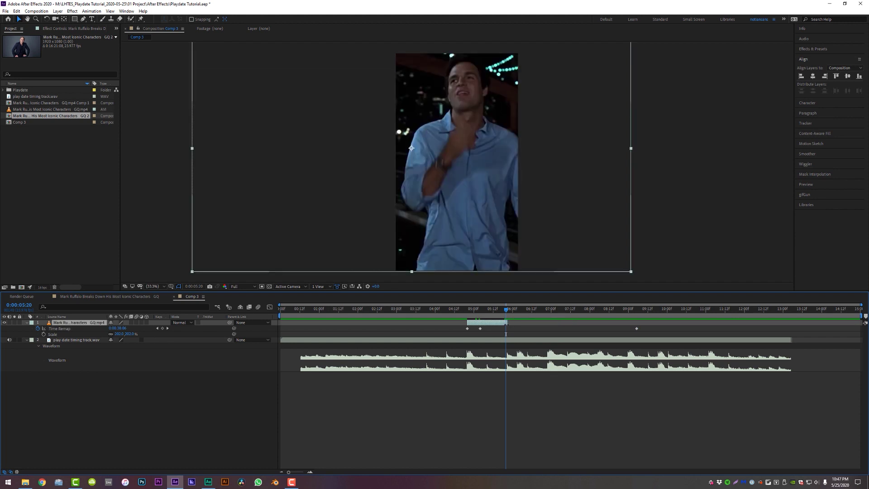
drag(649, 330, 464, 329)
key(F9)
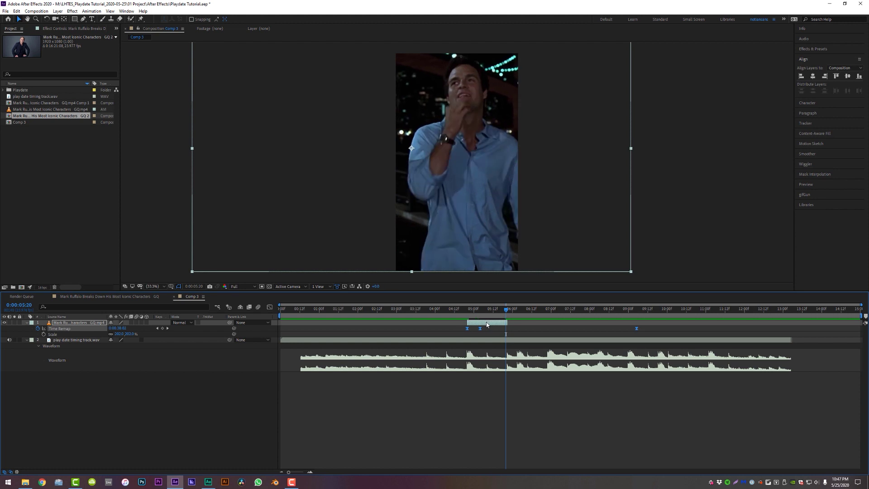
Set the clip's frame blending to Pixel Motion and scrub through its sped-up opening.
right_click(487, 324)
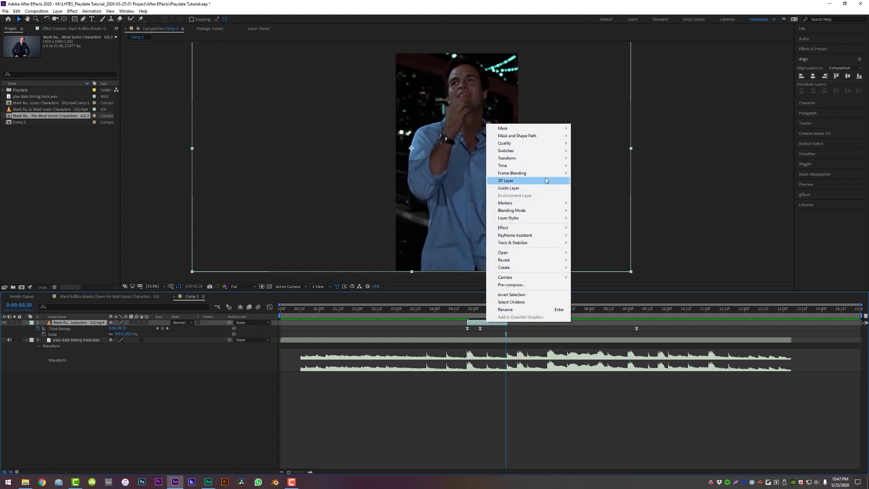
mouse_move(506, 173)
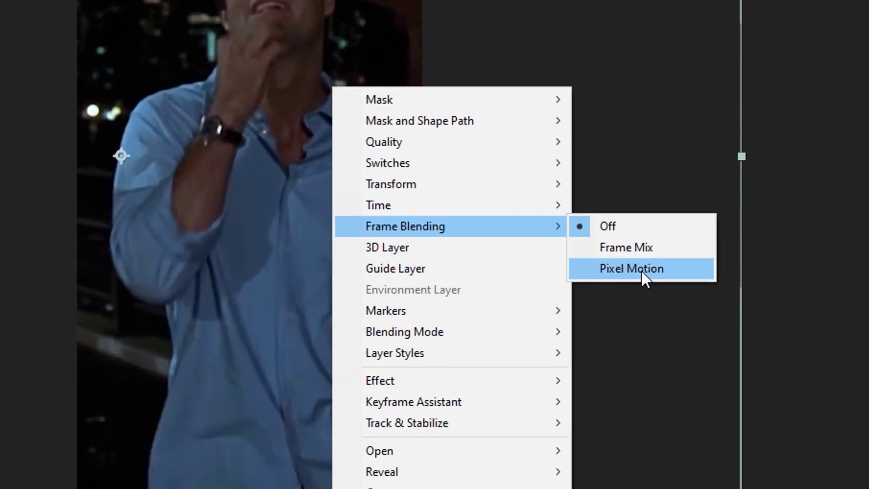
click(641, 270)
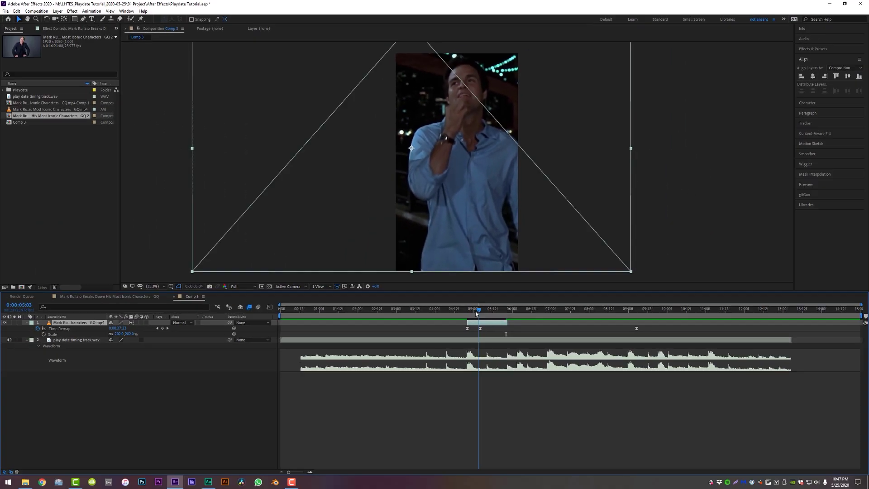
mouse_move(477, 312)
mouse_down()
mouse_move(468, 311)
mouse_move(498, 312)
mouse_move(483, 314)
mouse_up()
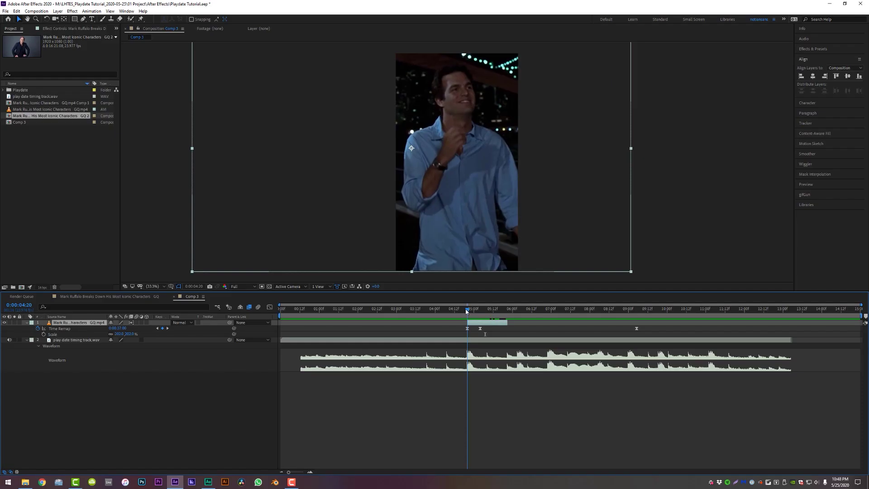
drag(466, 311, 476, 313)
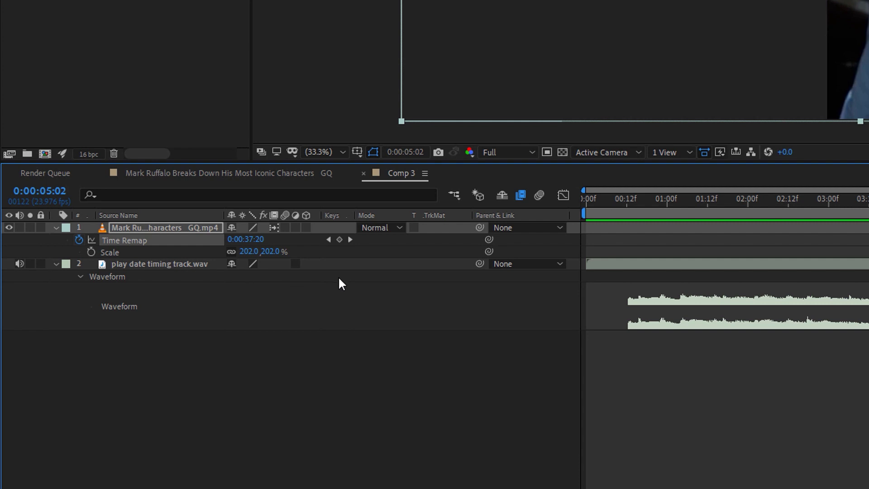
Shape the clip's Time Remap curve to rise steeply from the first keyframe, level off at the second and steepen toward the last.
click(563, 196)
click(560, 363)
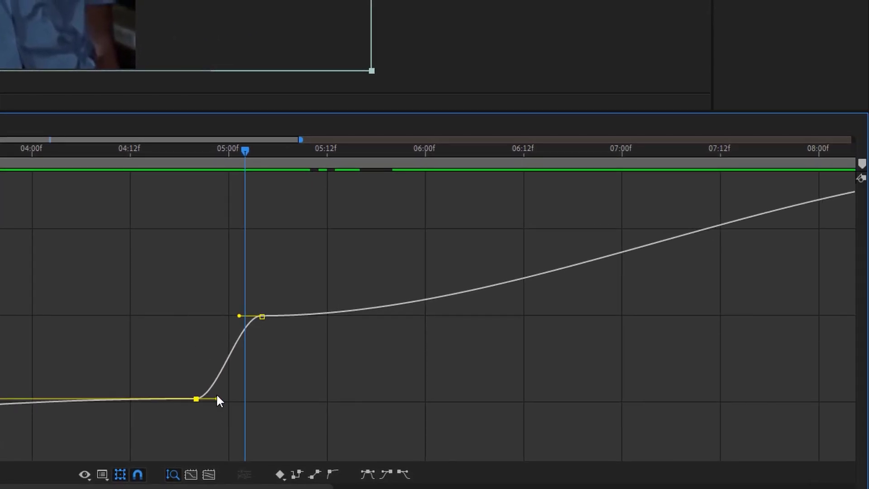
drag(206, 379, 184, 364)
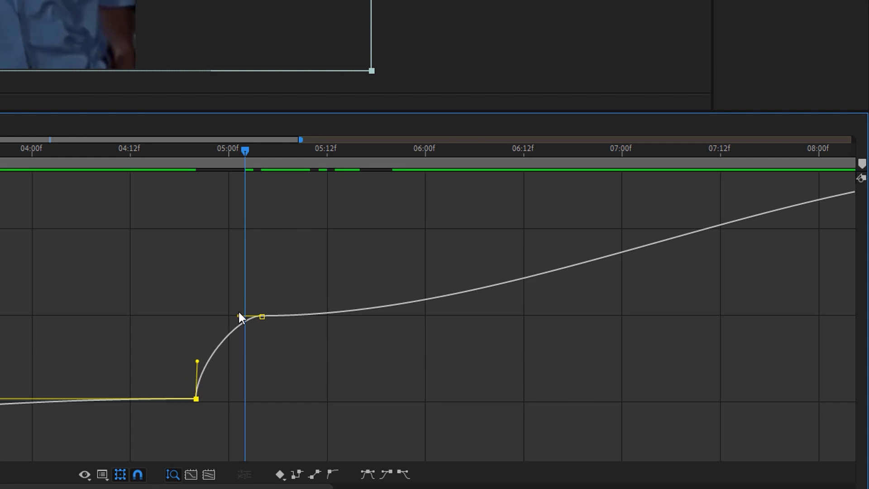
drag(231, 317, 216, 316)
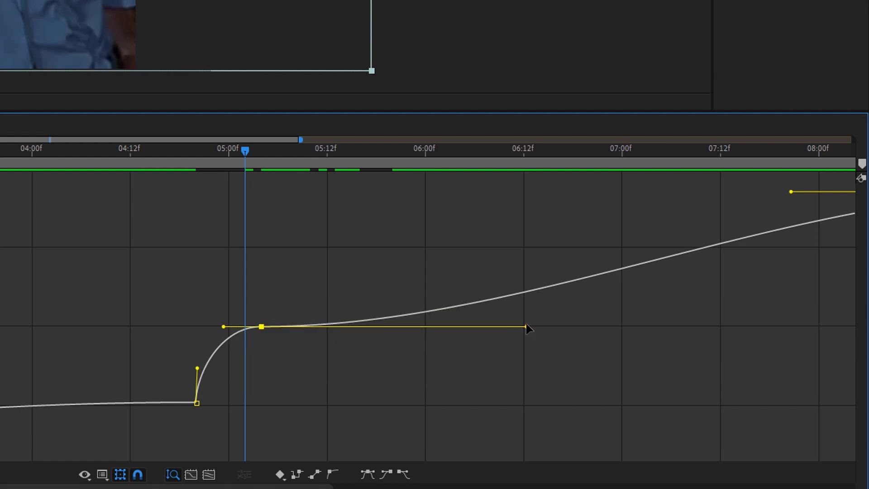
drag(526, 326, 488, 326)
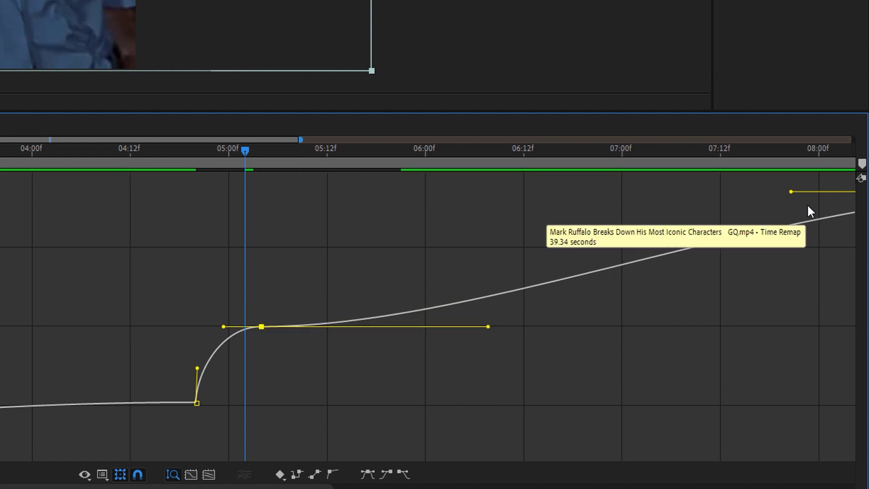
drag(791, 192, 785, 305)
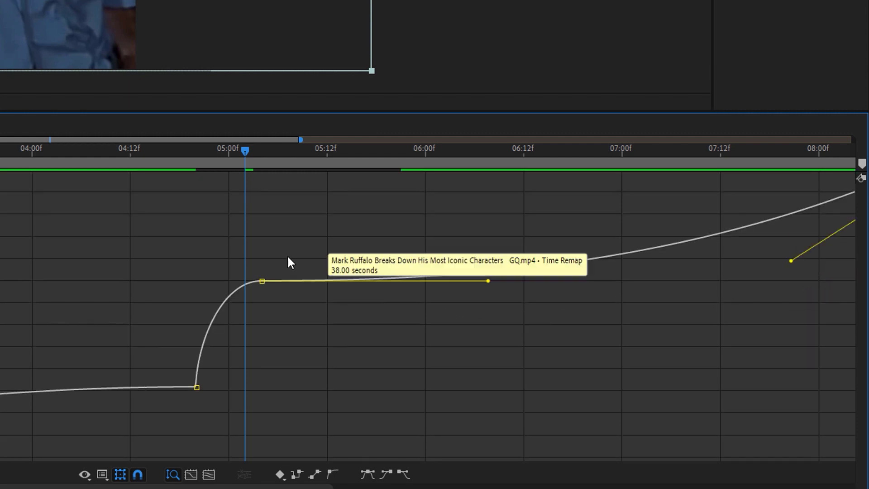
drag(243, 155, 358, 160)
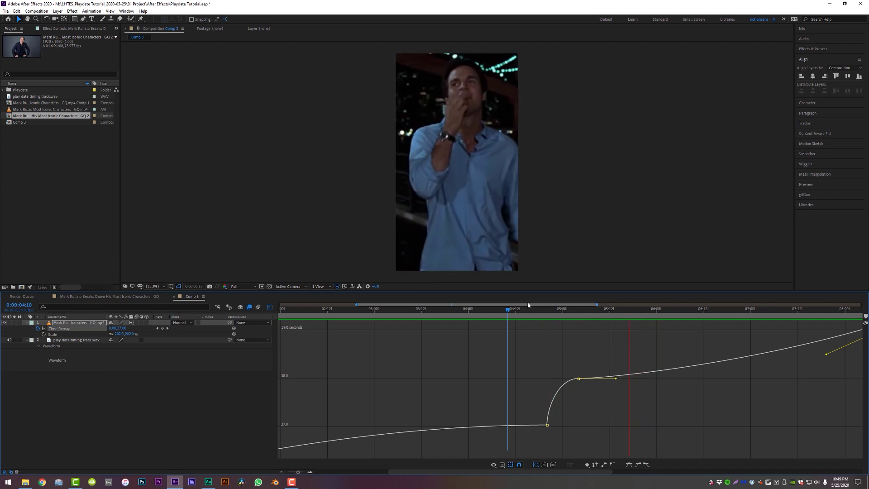
Copy the short clip near 0:07:13:12 in the Mark Ruffalo source composition and paste it into Comp 3 at 0:00:05:21.
key(shift+comma)
click(604, 308)
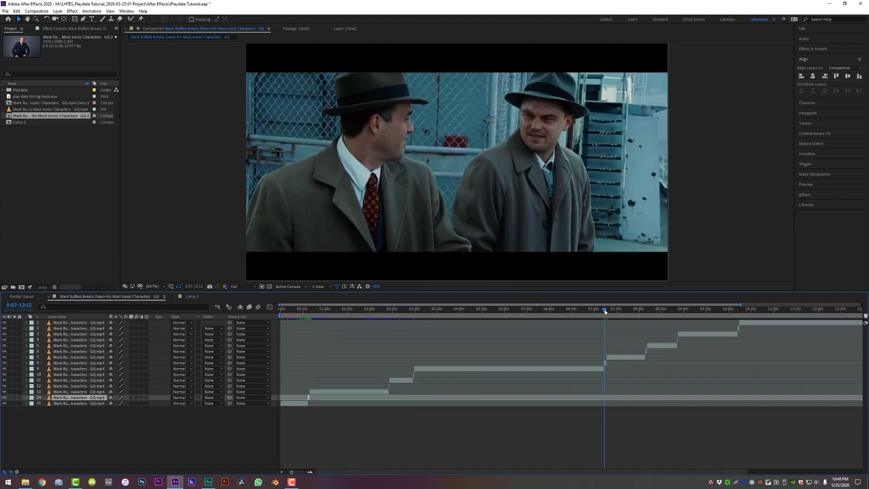
click(604, 363)
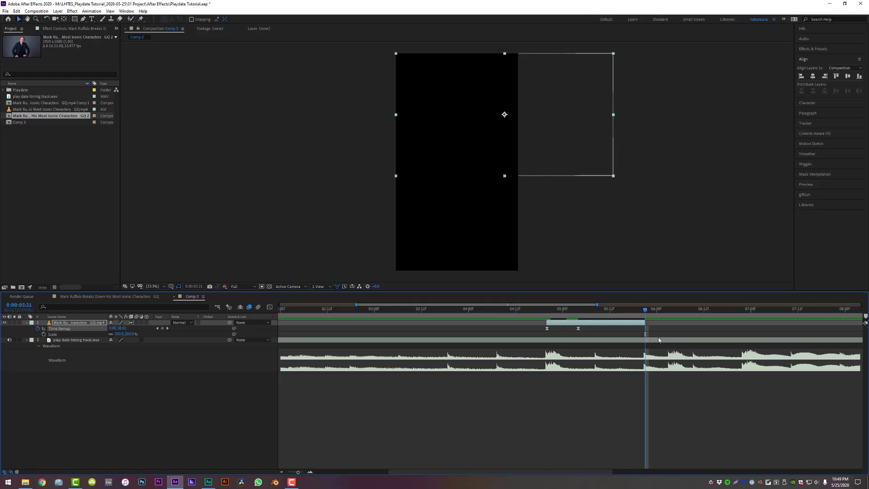
key(ctrl+shift+d)
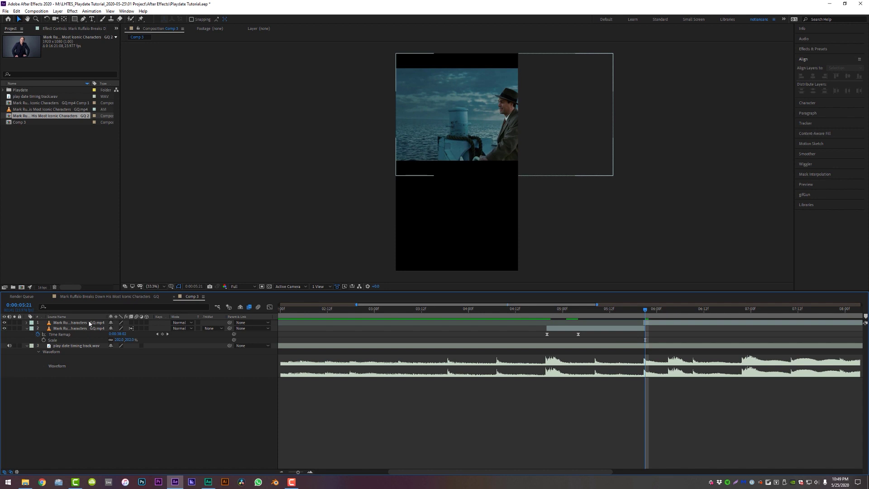
Scale the pasted clip to about 248% and position it so the man in the hat fills the vertical frame.
click(73, 323)
key(s)
drag(119, 328, 182, 328)
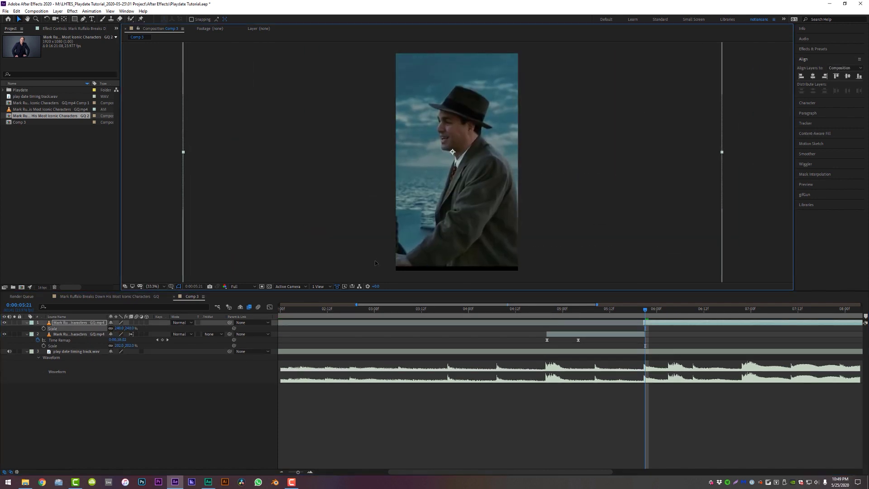
Enable time remapping on the hat-man clip and add Time Remap keyframes at 0:00:08:12 and 0:00:06:20.
right_click(494, 125)
mouse_move(516, 165)
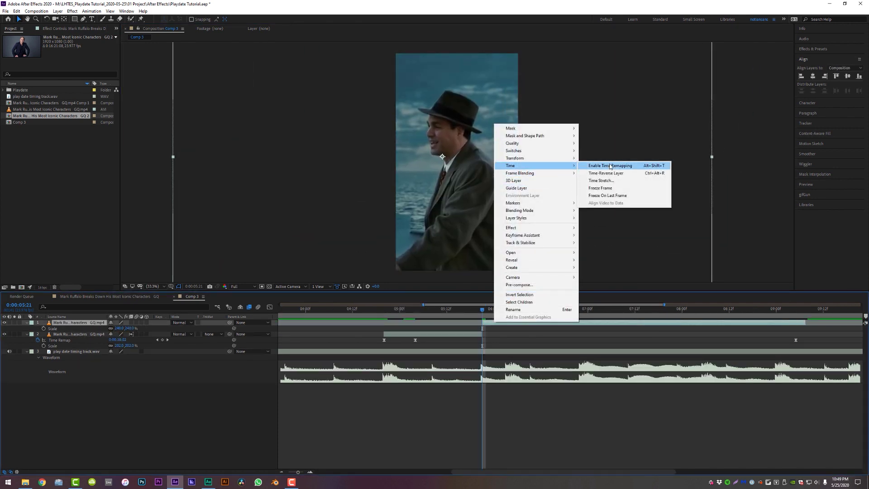
click(606, 166)
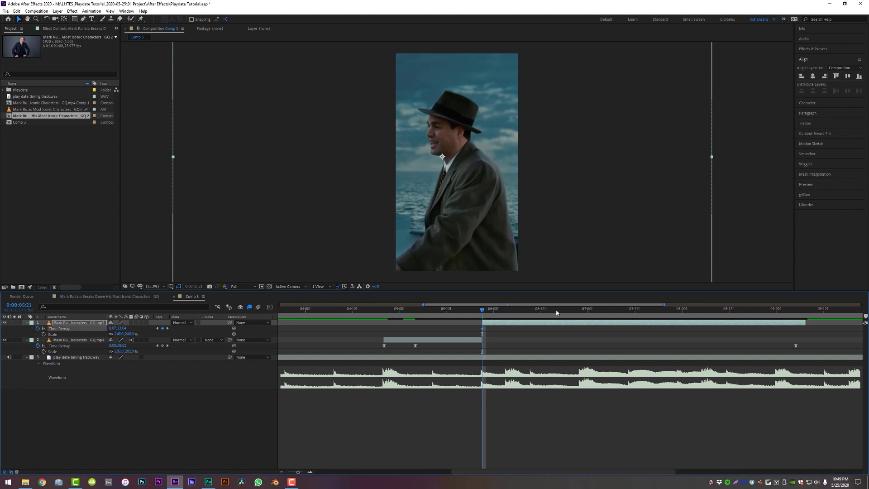
key(space)
key(space)
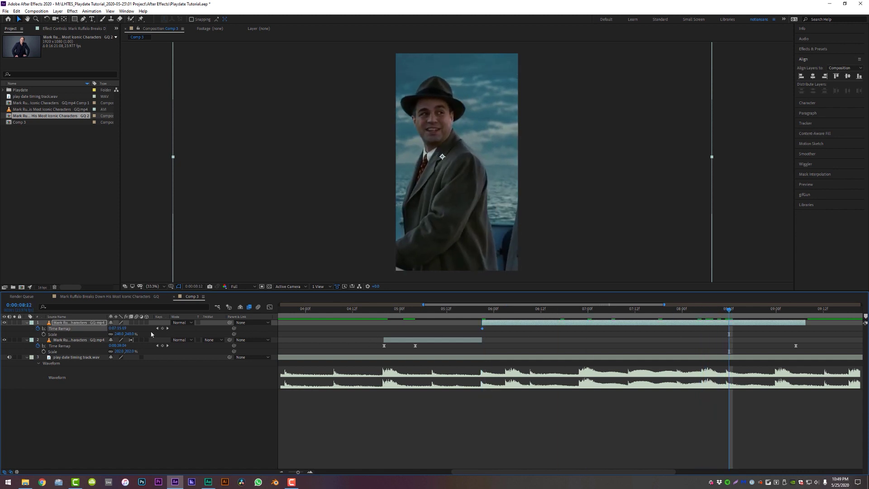
click(486, 310)
key(space)
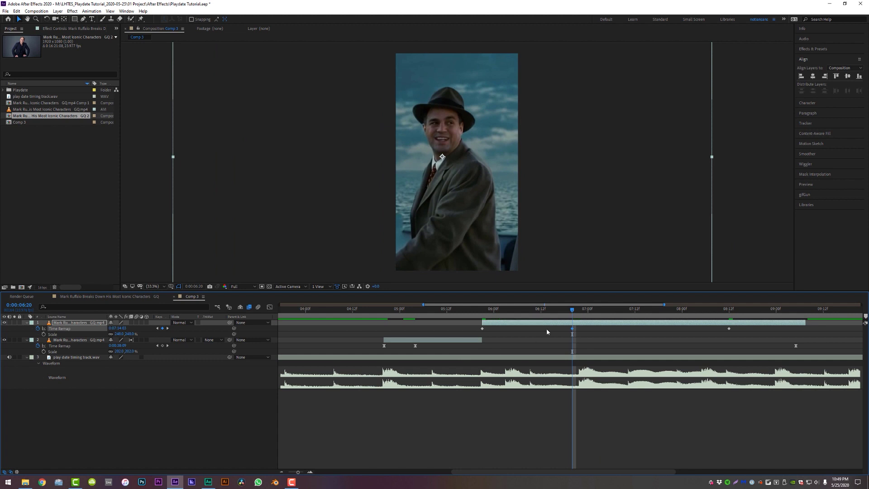
Move the middle Time Remap keyframe to about 0:00:06:02 and the last to about 0:00:08:21, with Easy Ease on all three.
drag(548, 328, 501, 329)
drag(729, 328, 469, 335)
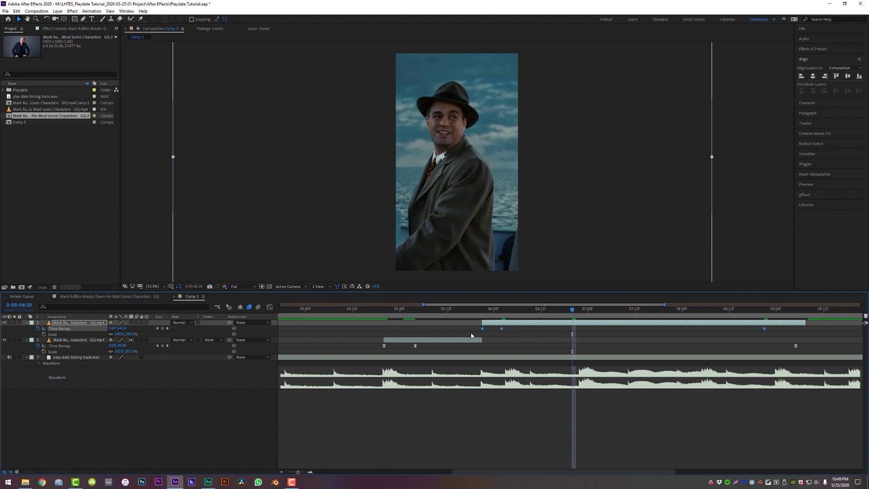
Set the hat-man clip's frame blending to Pixel Motion and deselect its keyframes.
right_click(507, 323)
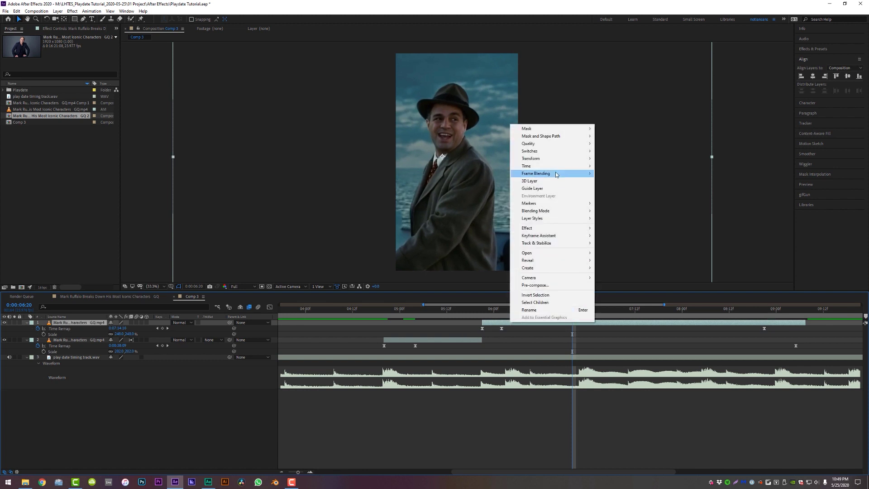
mouse_move(558, 175)
click(627, 189)
drag(771, 331, 473, 338)
click(530, 333)
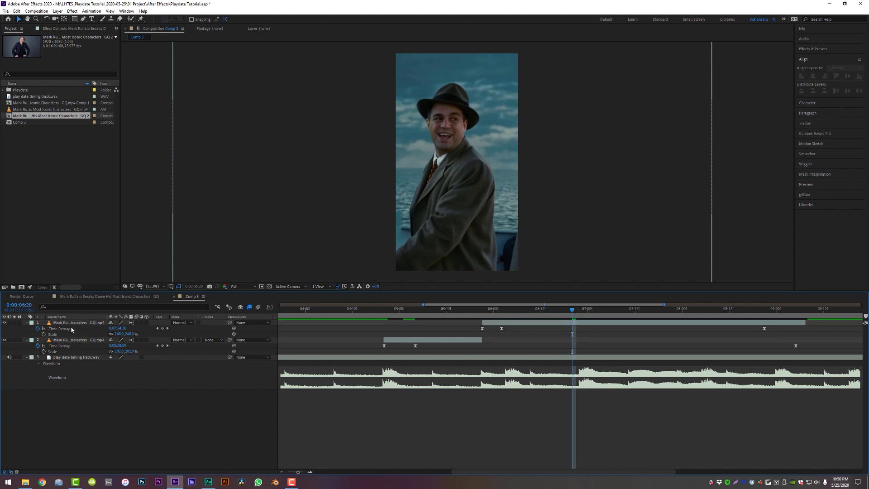
Shape the hat-man clip's Time Remap curve with a steep start, a smooth level-off at the second keyframe and a steeper approach to the last.
click(70, 329)
click(270, 306)
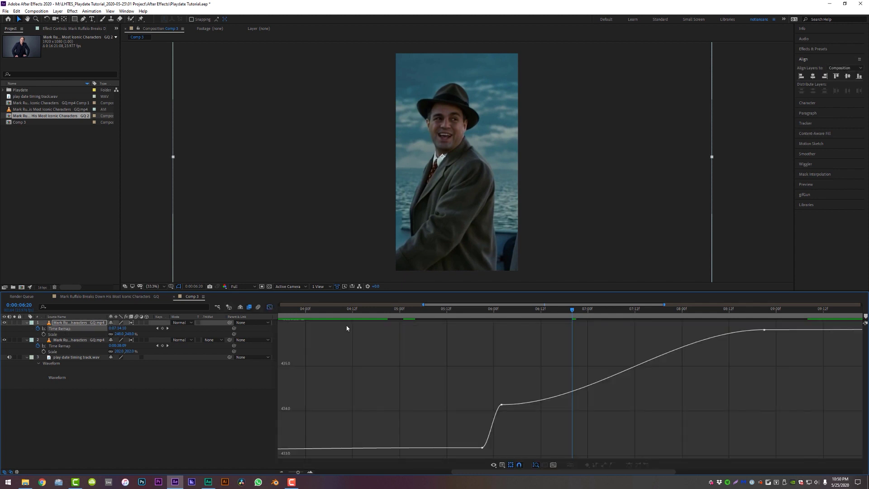
click(483, 448)
drag(300, 473, 302, 473)
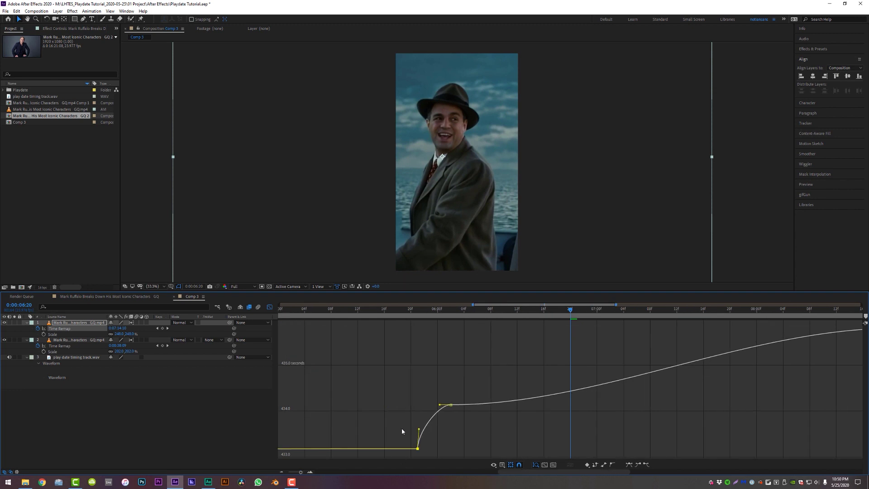
drag(439, 404, 430, 405)
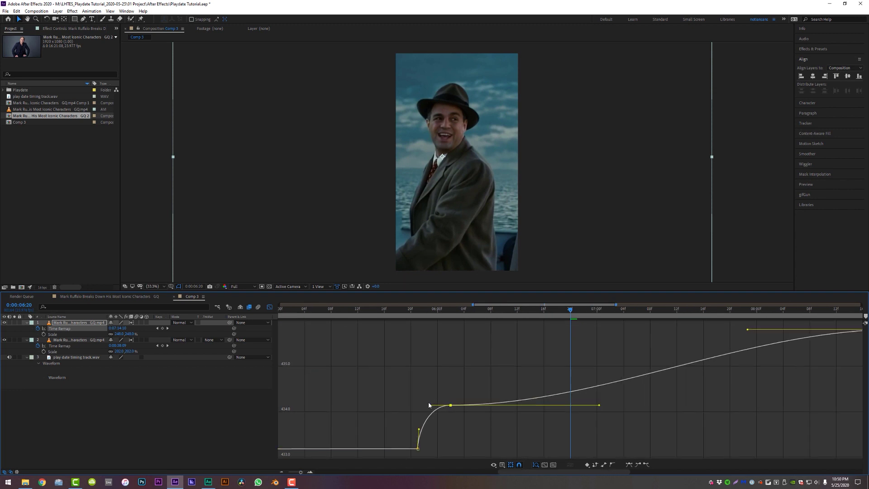
drag(593, 405, 511, 406)
key(minus)
drag(701, 329, 704, 393)
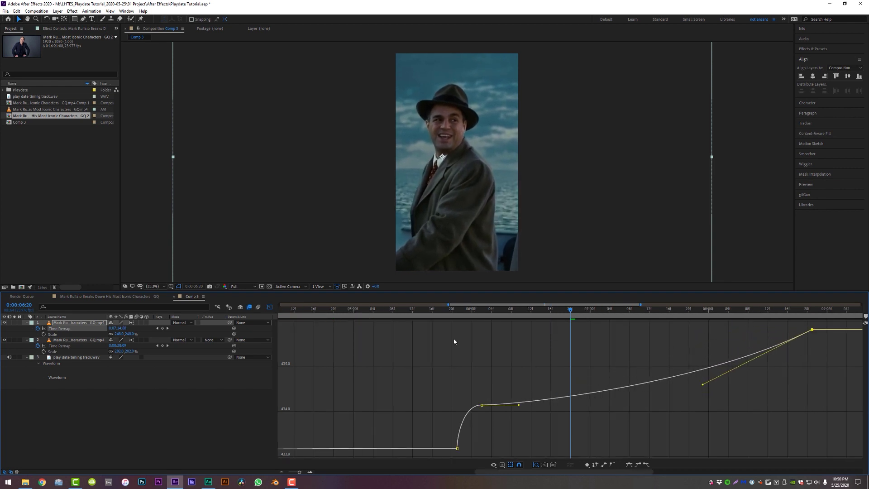
Move the hat-man clip's middle Time Remap keyframe to about 0:00:06:05 and preview the ramp from just before the clip.
click(442, 310)
key(space)
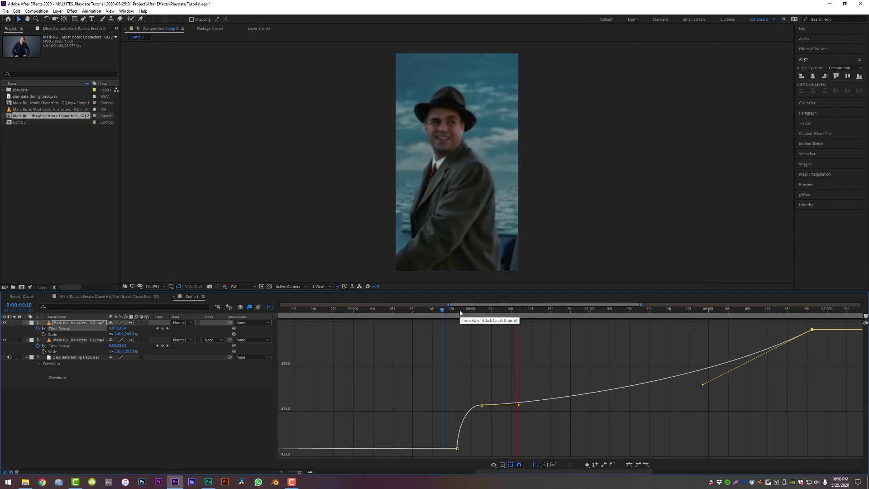
click(427, 311)
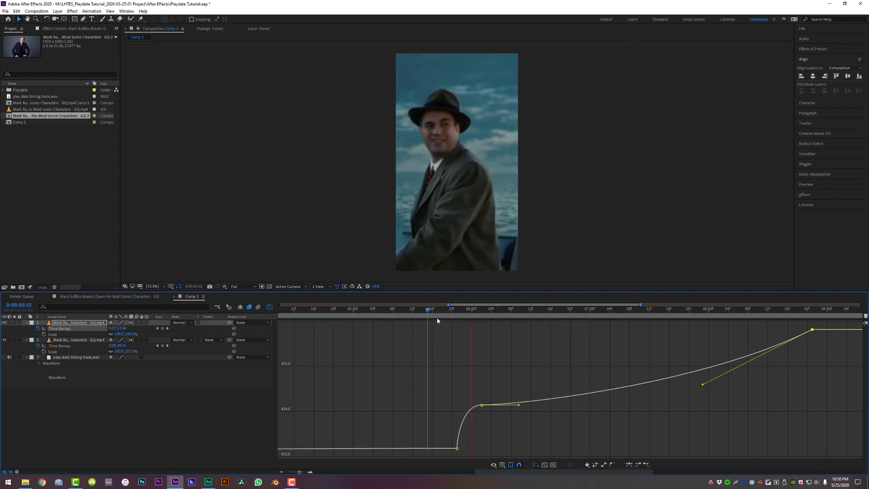
drag(487, 409, 497, 408)
click(447, 312)
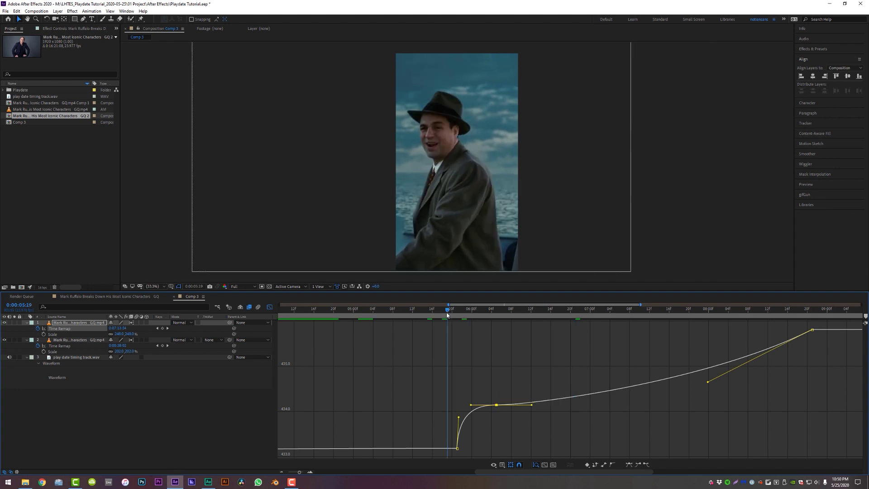
key(space)
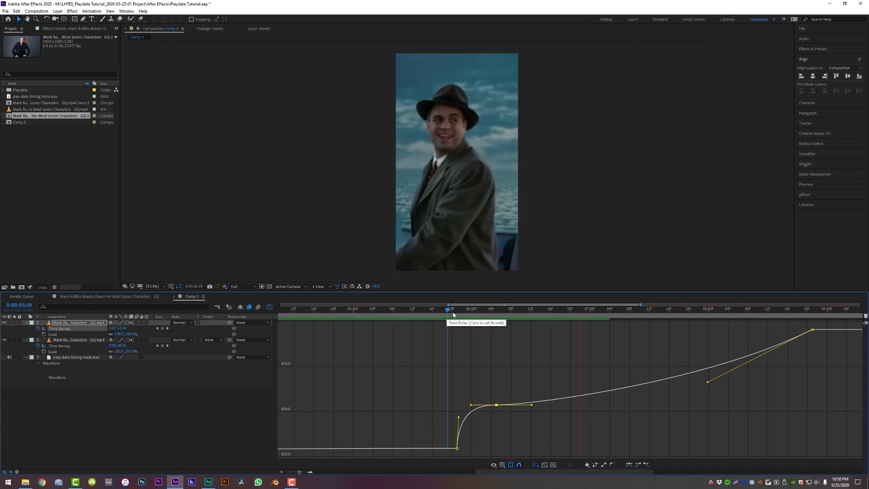
Return the timeline from the Graph Editor to the layer bars and set the current time to 0:00:06:22.
key(shift+F3)
drag(574, 311, 580, 311)
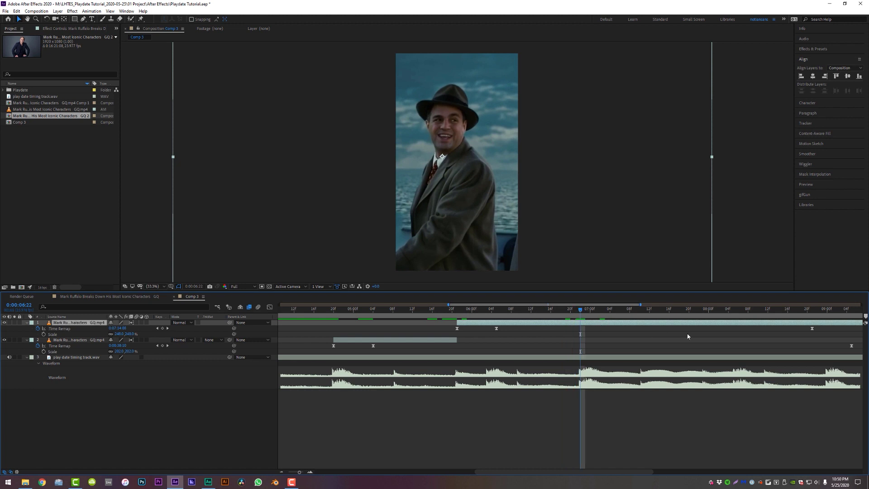
key(ctrl+shift+d)
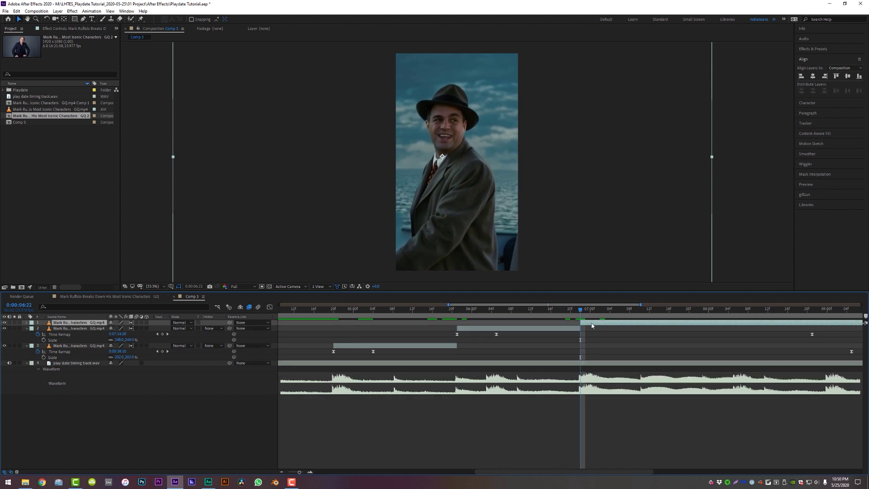
key(Delete)
key(ctrl+z)
key(ctrl+z)
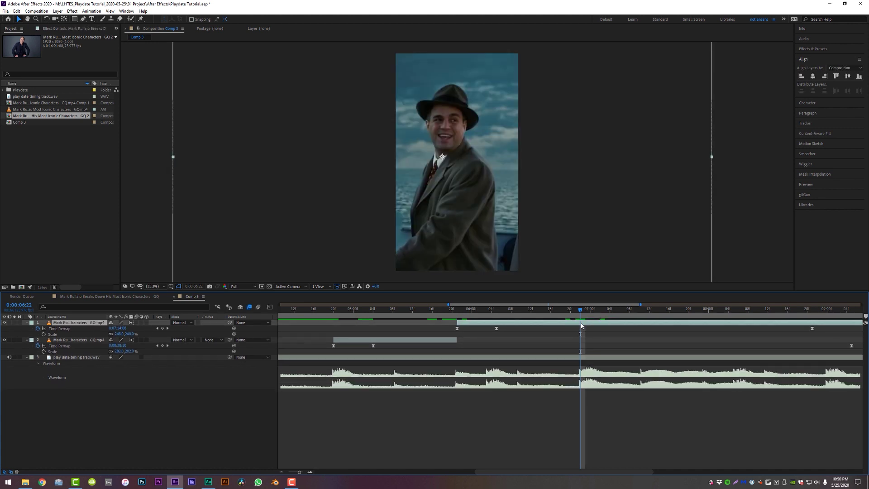
Trim the hat-man clip's end to the beat at 0:00:06:22 and preview the sequence from 0:00:04:19.
key(alt+bracketright)
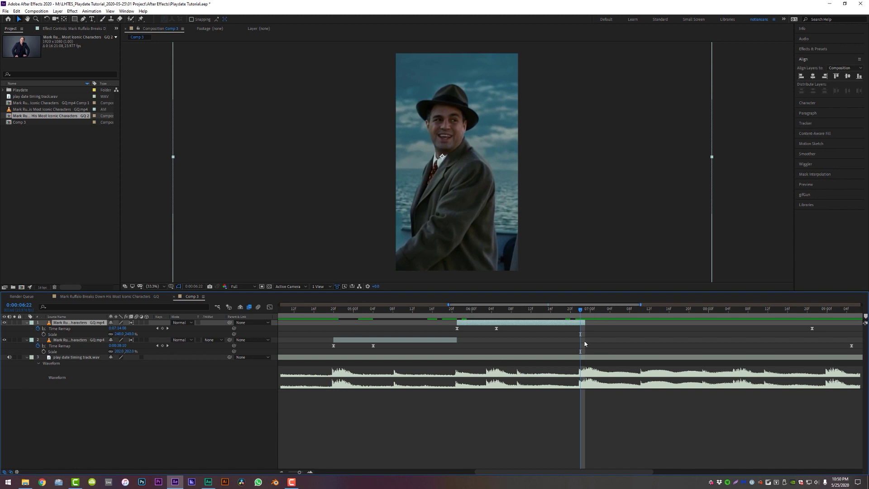
drag(586, 323, 329, 309)
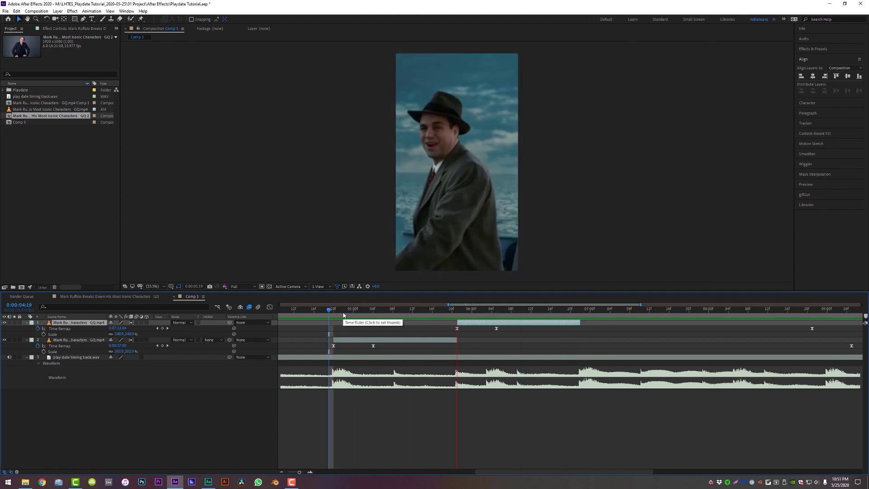
key(space)
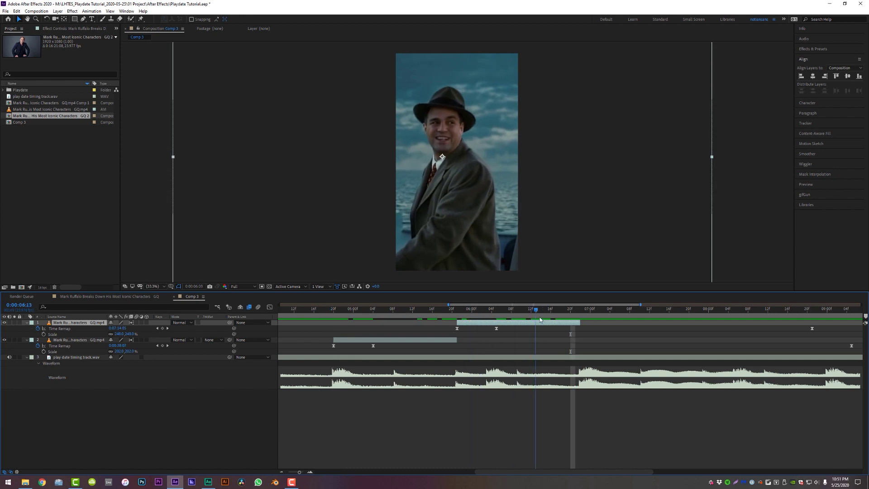
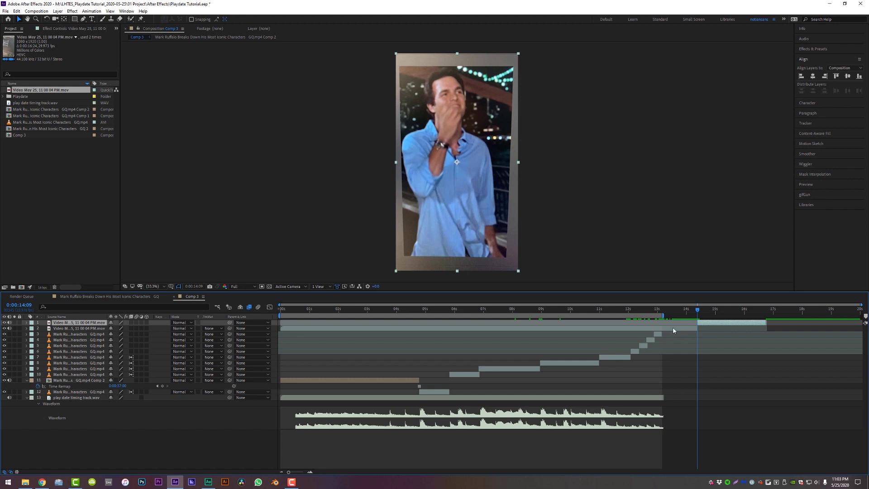
Delete the phone video's piece before the split and move the remaining piece to start at about 0:00:04:20.
click(672, 331)
key(Delete)
drag(710, 322, 467, 329)
Extend the phone video's start back to the beginning of the comp and mute the layer's audio.
drag(416, 311, 287, 323)
click(421, 308)
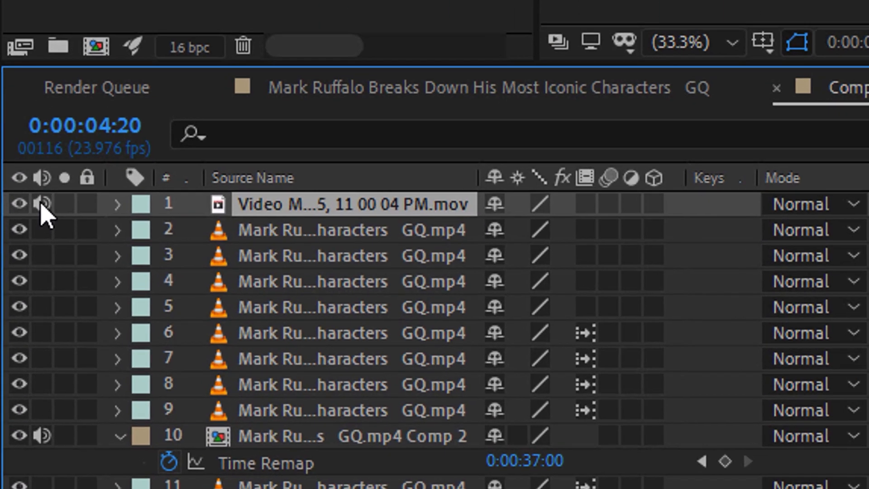
click(9, 322)
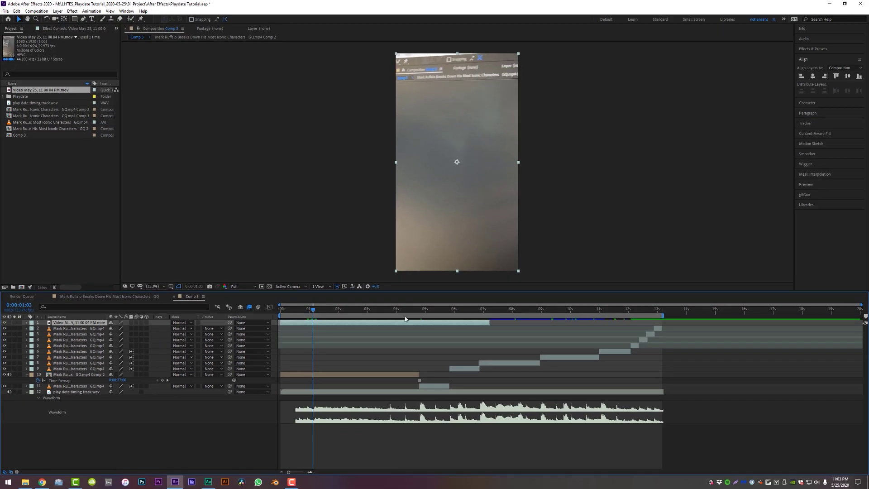
Trim the phone video's end at 0:00:04:20 and preview the comp from the beginning.
click(417, 317)
drag(417, 319, 421, 320)
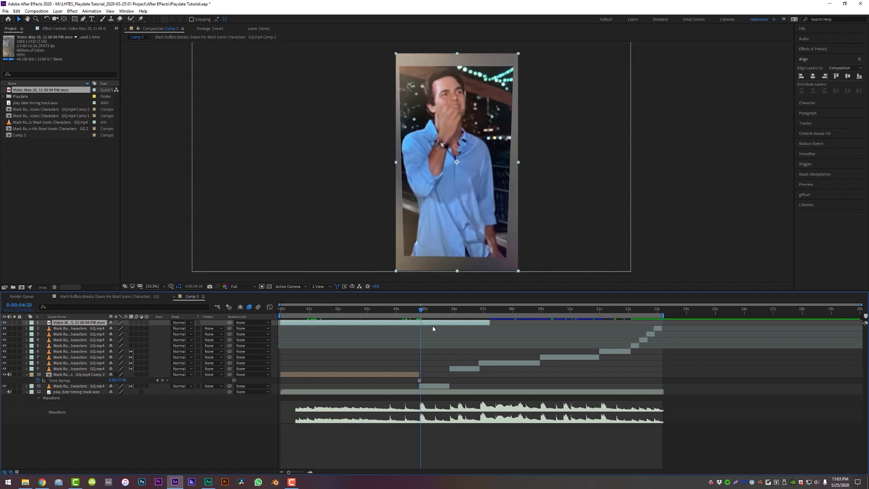
key(alt+])
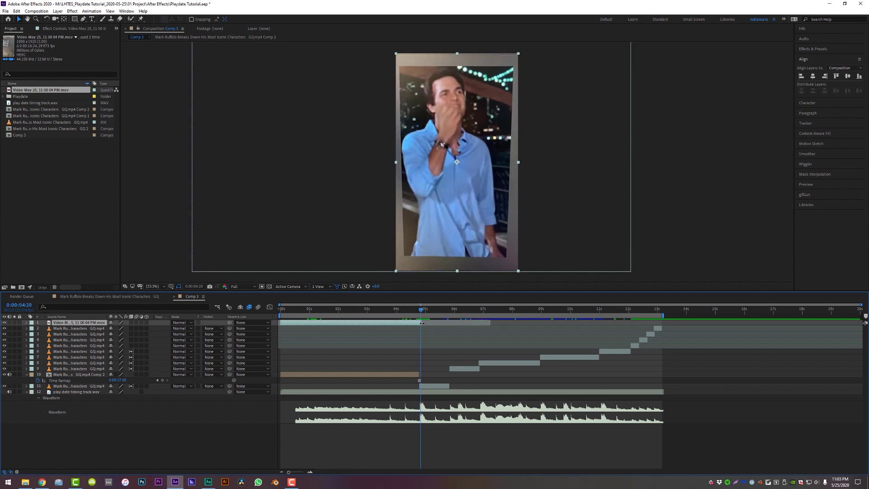
key(Home)
key(space)
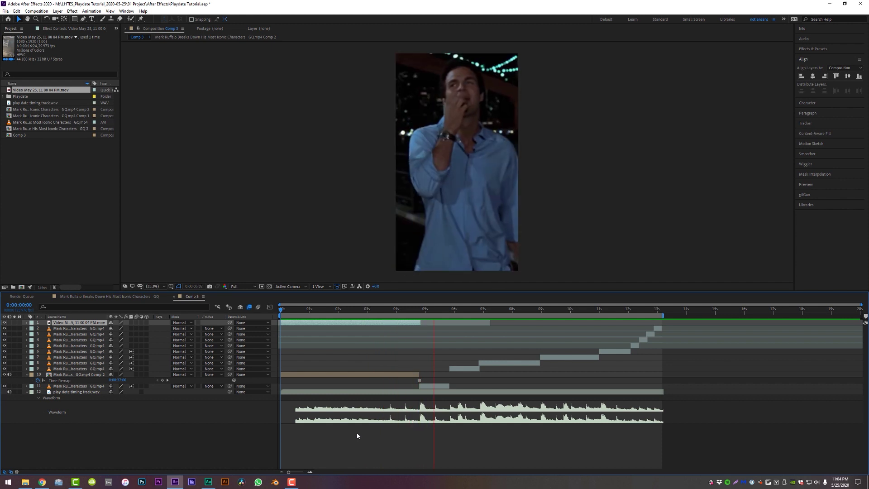
Keyframe the phone video's Scale from 100% at 0:00:04:11 to 116% at 0:00:04:19 so the filmed picture fills the frame.
click(419, 310)
click(420, 310)
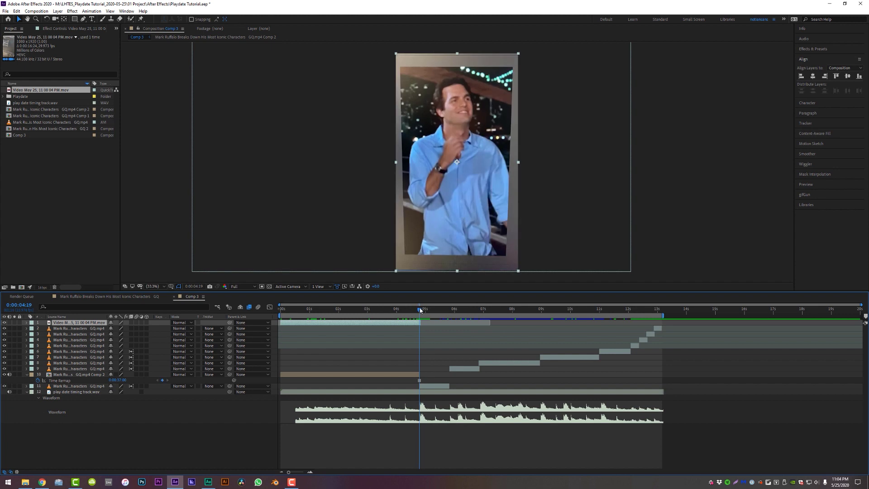
mouse_move(417, 310)
mouse_down()
mouse_move(403, 310)
mouse_move(411, 310)
mouse_up()
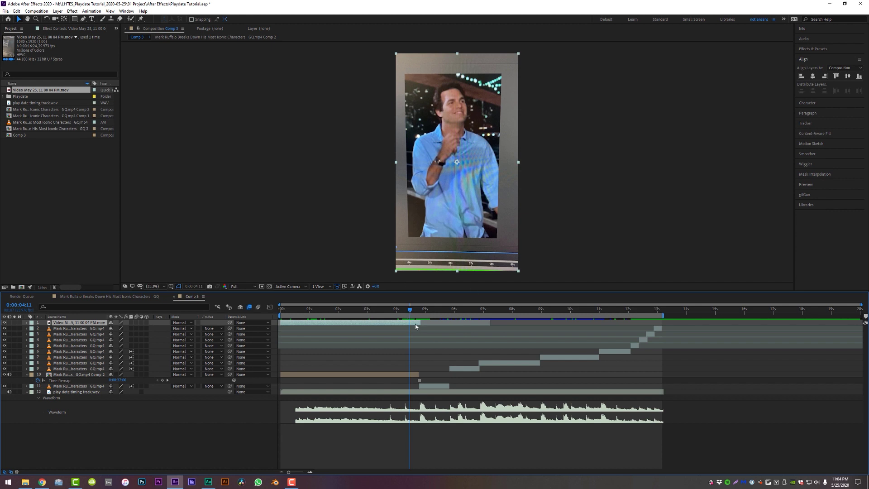
key(s)
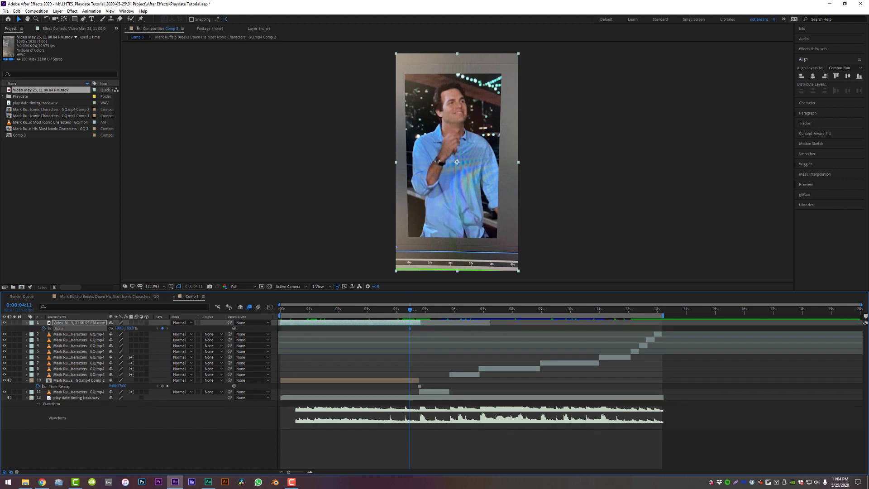
click(420, 310)
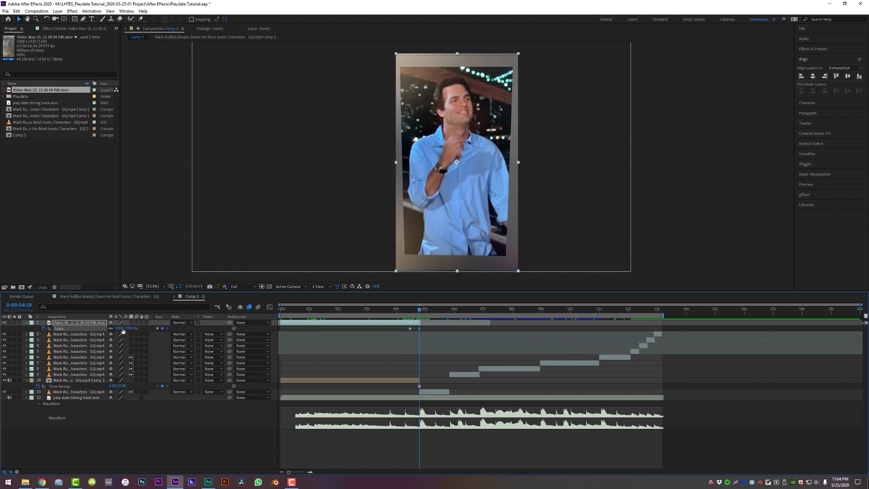
drag(119, 328, 124, 328)
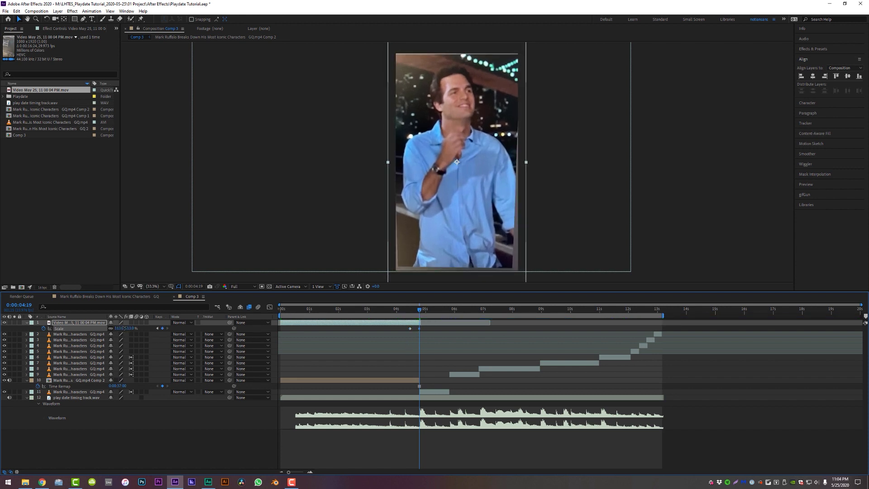
Extend the phone video's end to cover 0:00:04:20 and lower its opacity to reveal the clip beneath.
drag(289, 473, 298, 474)
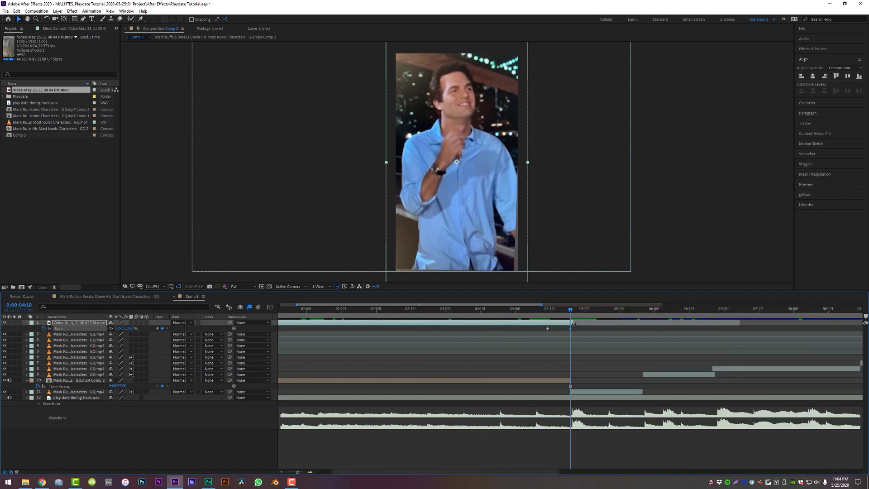
drag(579, 324, 574, 310)
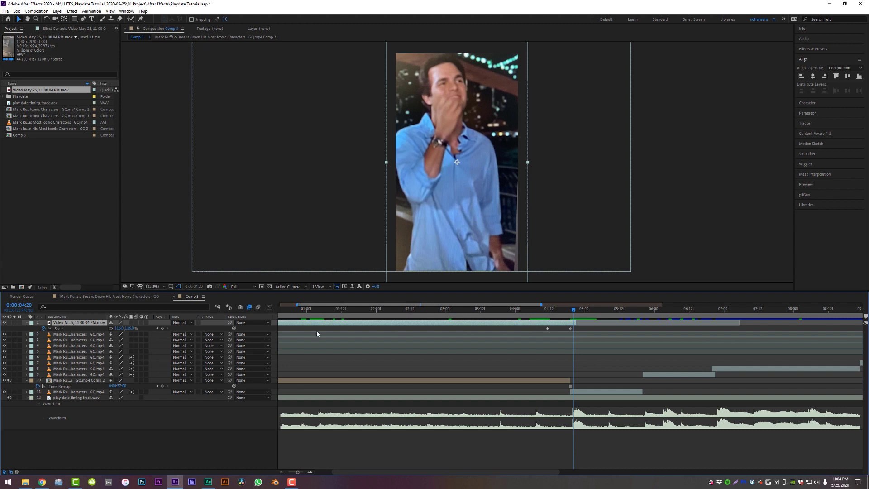
key(t)
drag(112, 329, 89, 330)
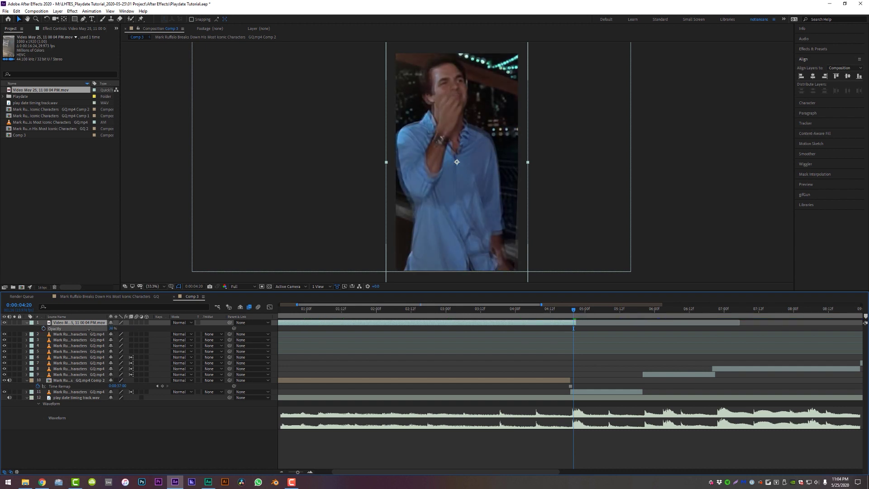
Reposition the blue-shirt clip beneath to line up with the phone video, and restore the phone video's opacity to 100%.
click(579, 391)
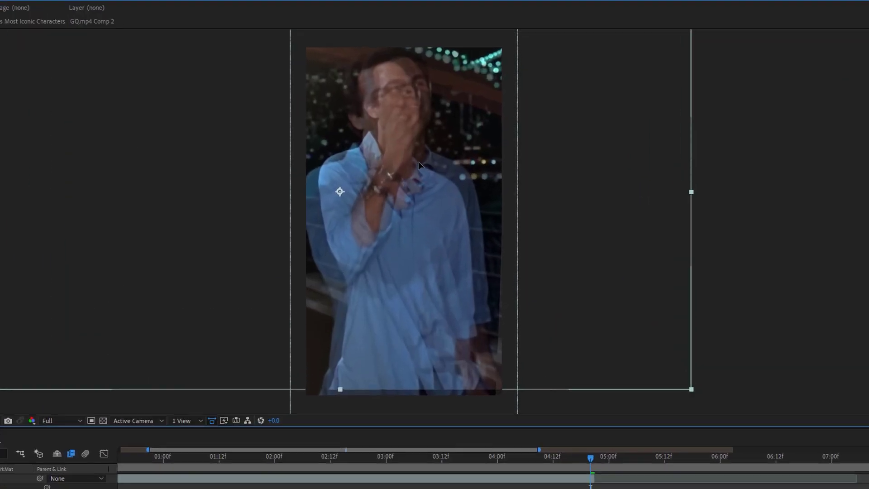
drag(394, 180, 398, 181)
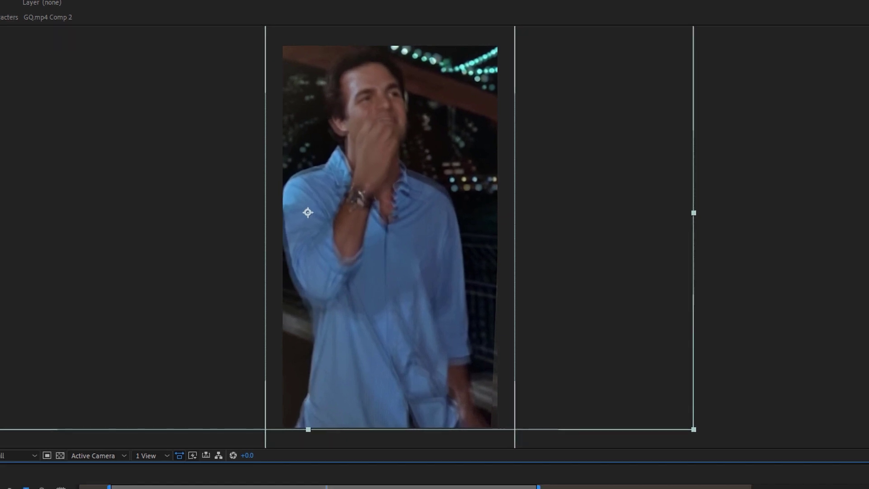
key(ctrl+z)
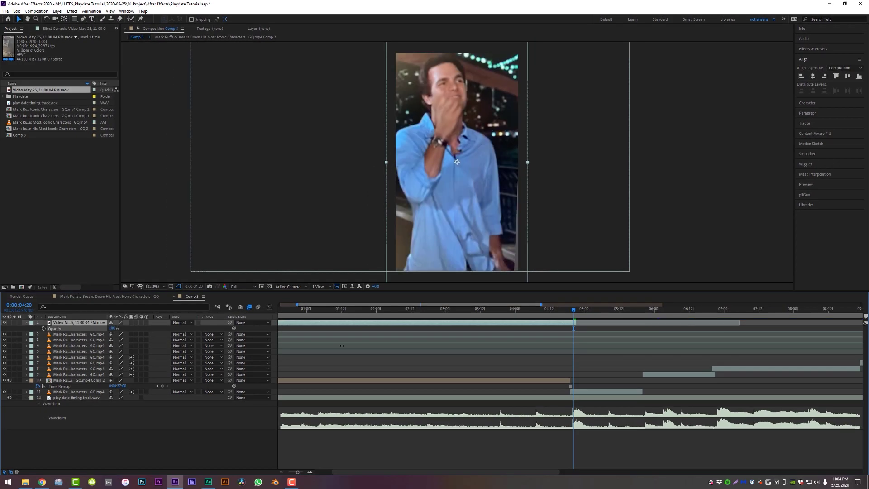
Trim the phone video's end back to 0:00:04:20 and scrub across the cut into the blue-shirt clip.
drag(575, 323, 557, 326)
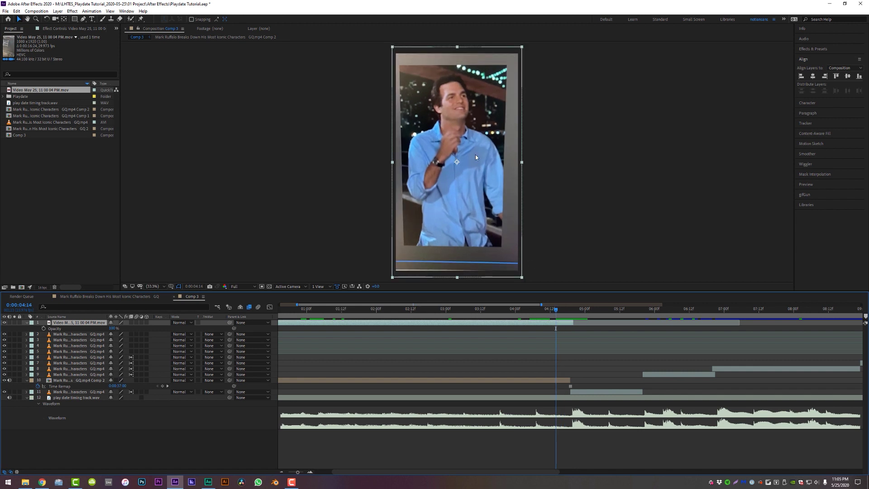
drag(558, 310, 572, 311)
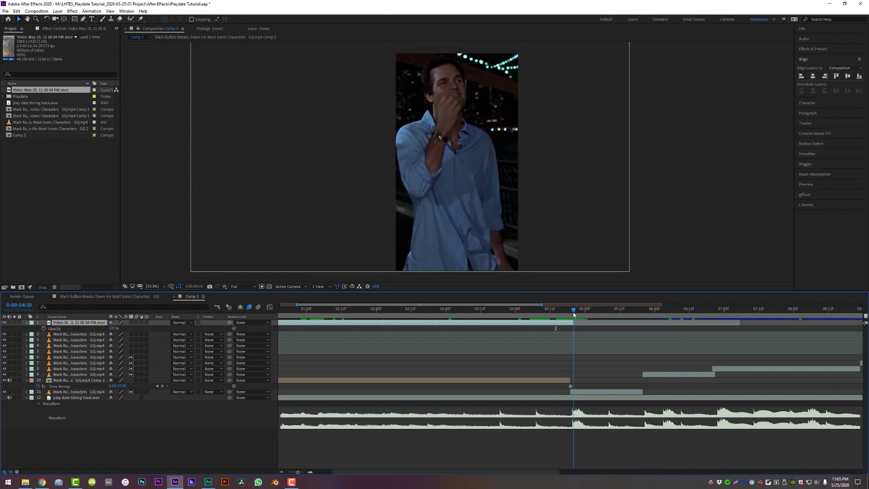
Apply the Lumetri Color effect to the blue-shirt clip that starts after the phone video.
click(586, 392)
click(810, 50)
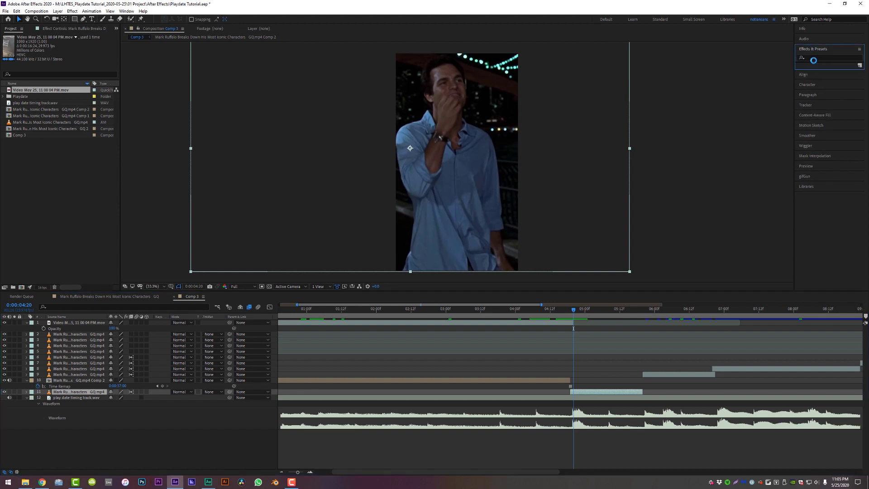
text(lumetri)
drag(828, 72, 585, 391)
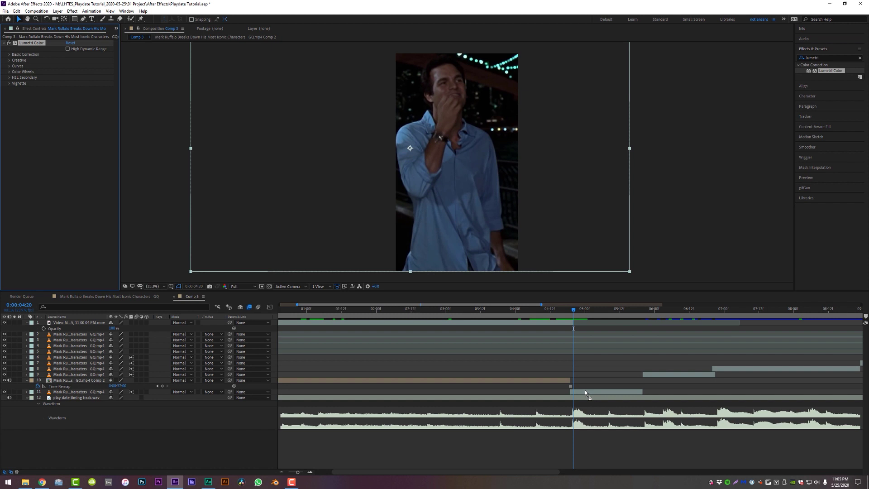
Raise the Exposure and Saturation in the blue-shirt clip's Lumetri Basic Correction to match the phone video's look.
click(9, 55)
drag(69, 100, 78, 96)
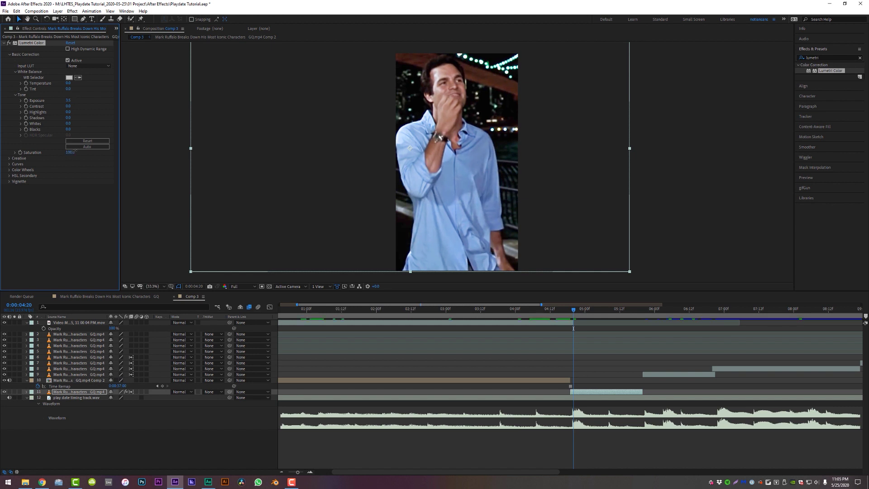
drag(82, 149, 78, 150)
Compare the frames on either side of the cut at 0:00:04:20 for matching brightness, colour and framing.
click(589, 340)
key(Page_Down)
key(Page_Up)
key(Page_Up)
key(Page_Down)
key(Page_Up)
key(Page_Down)
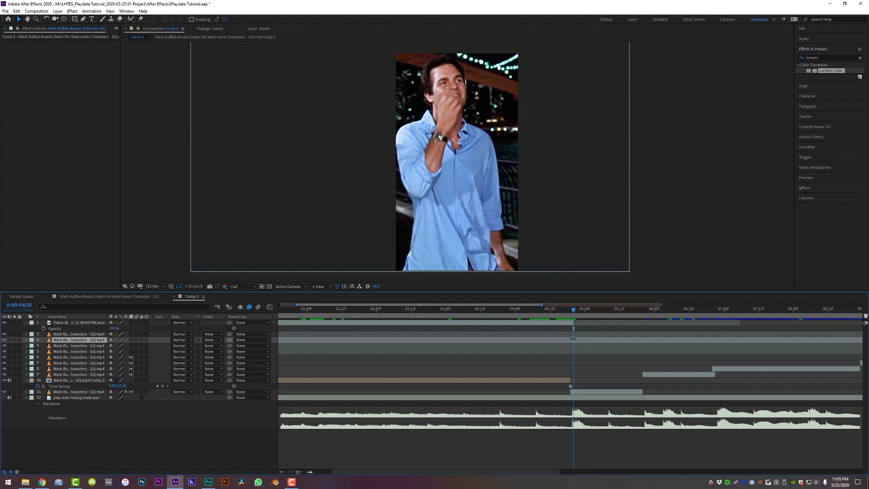
Compare the blue-shirt clip with its Lumetri Color effect disabled and enabled at 0:00:04:20, leaving the effect on.
click(596, 392)
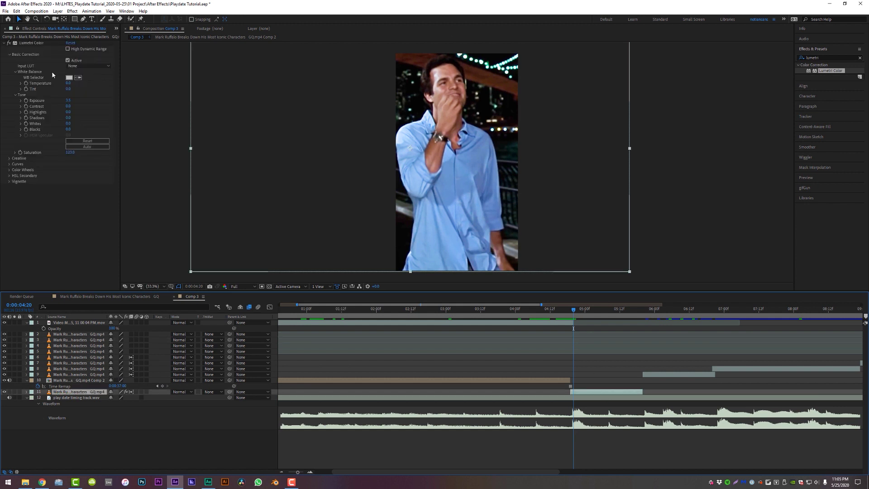
click(9, 43)
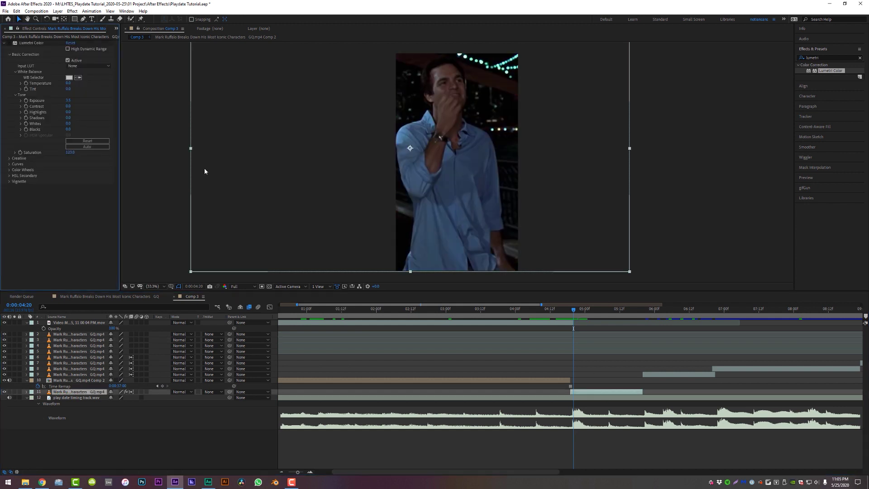
drag(573, 309, 573, 329)
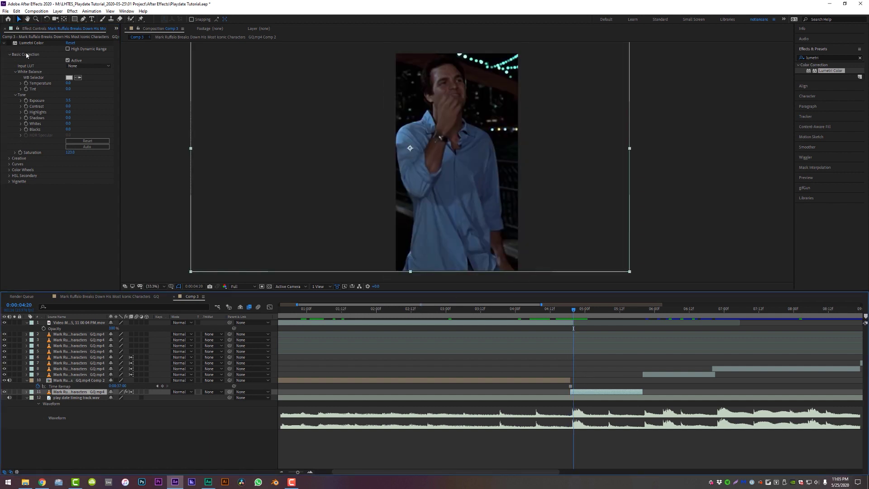
click(8, 43)
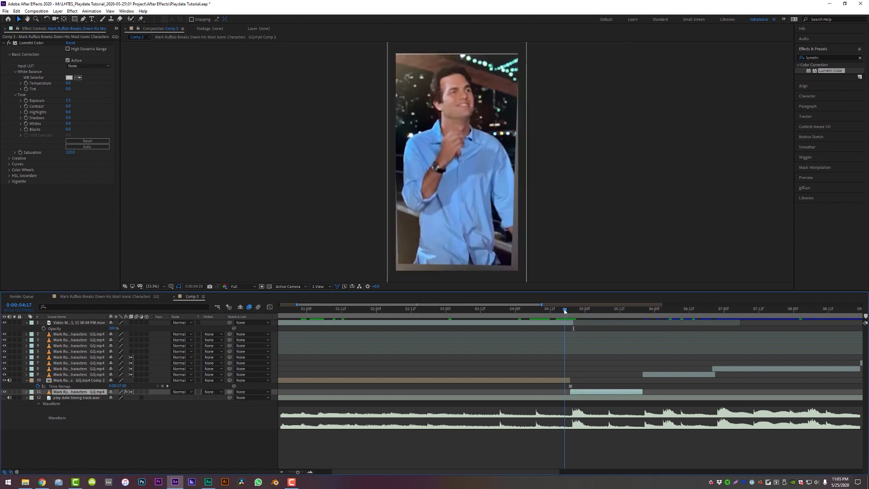
Create an adjustment layer in Comp 3 and move it to the very front of the layer stack.
key(semicolon)
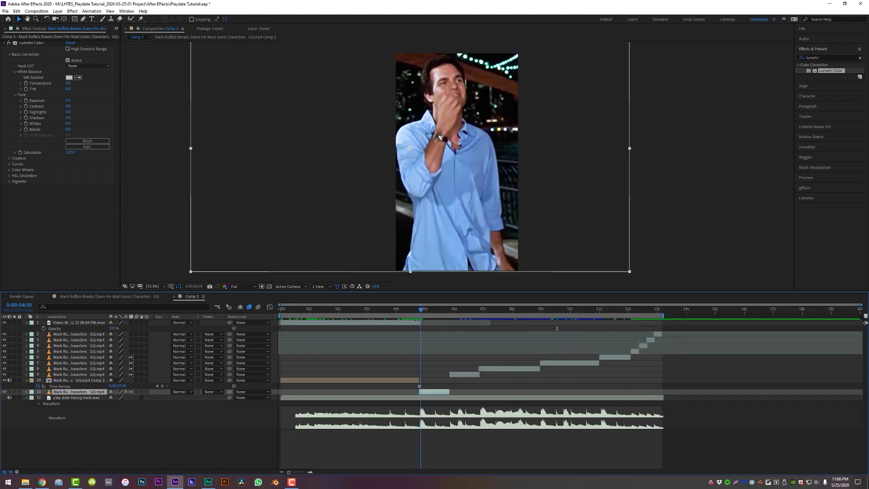
click(302, 472)
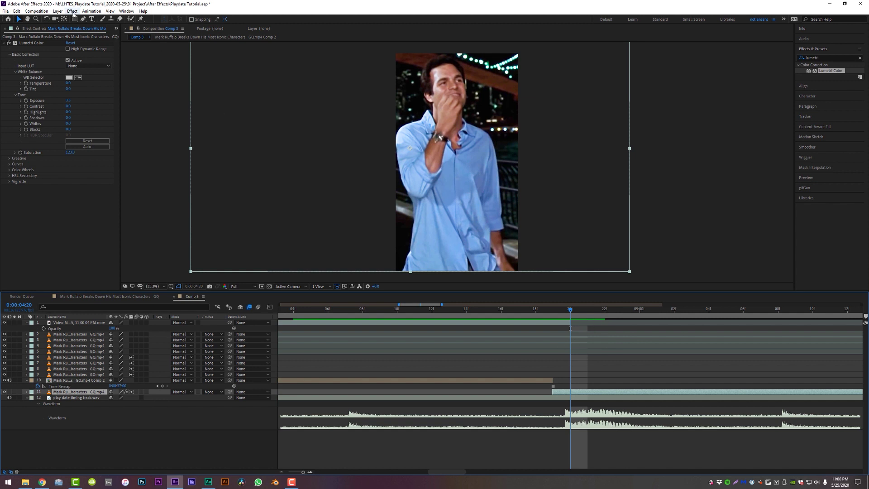
click(58, 10)
mouse_move(78, 21)
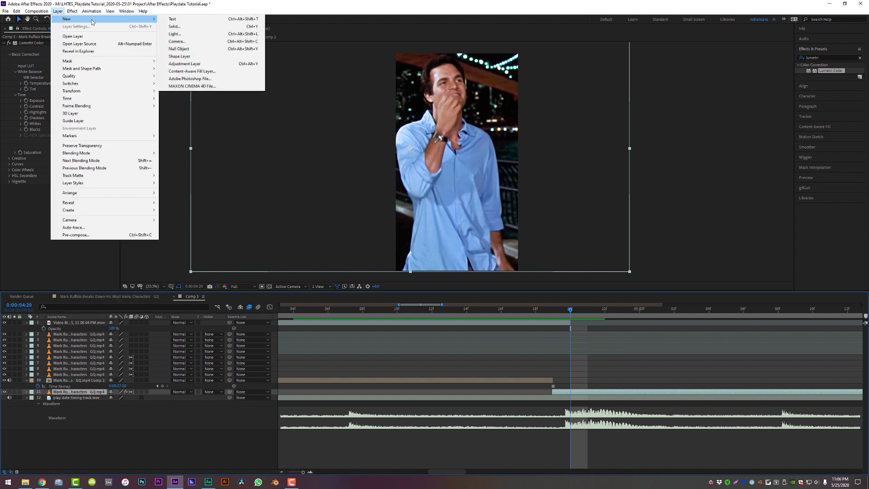
click(185, 63)
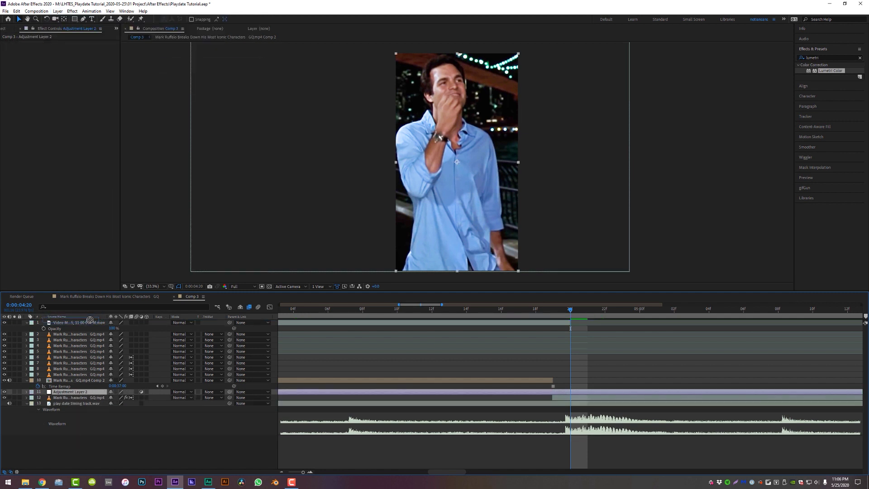
key(ctrl+shift+bracketright)
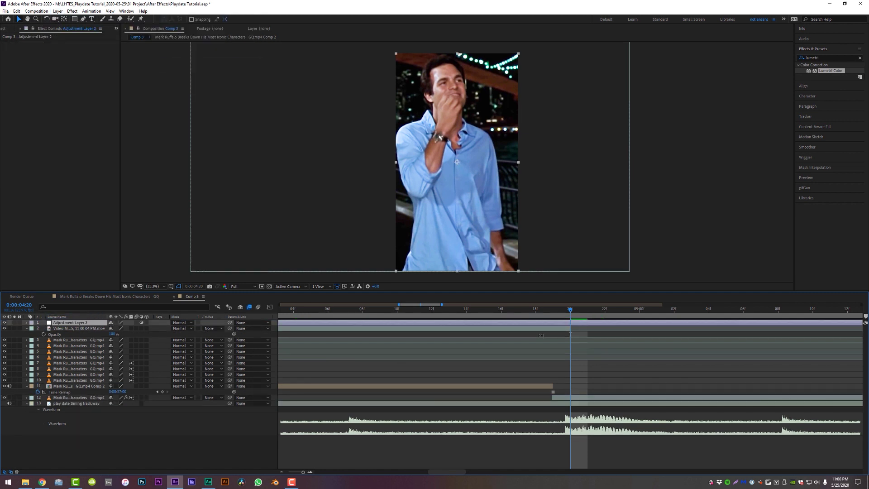
Trim the adjustment layer to start at the cut, 0:00:04:20, and end at 0:00:05:04.
key(alt+bracketleft)
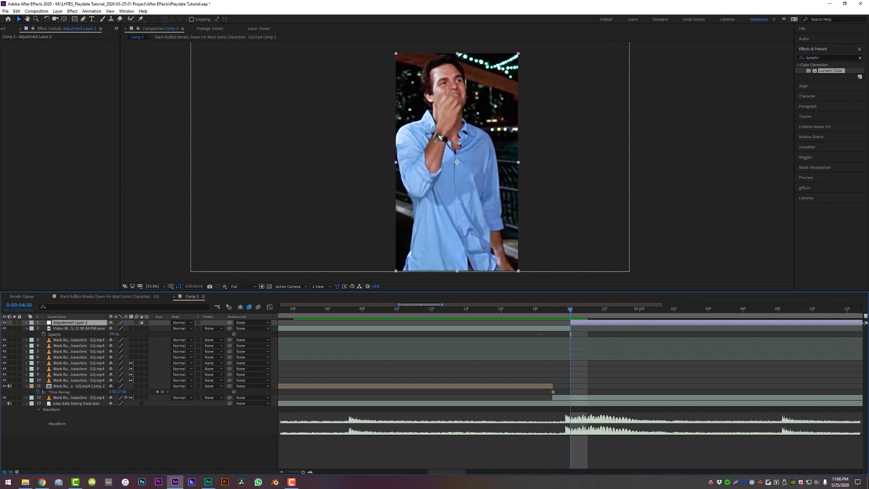
key(space)
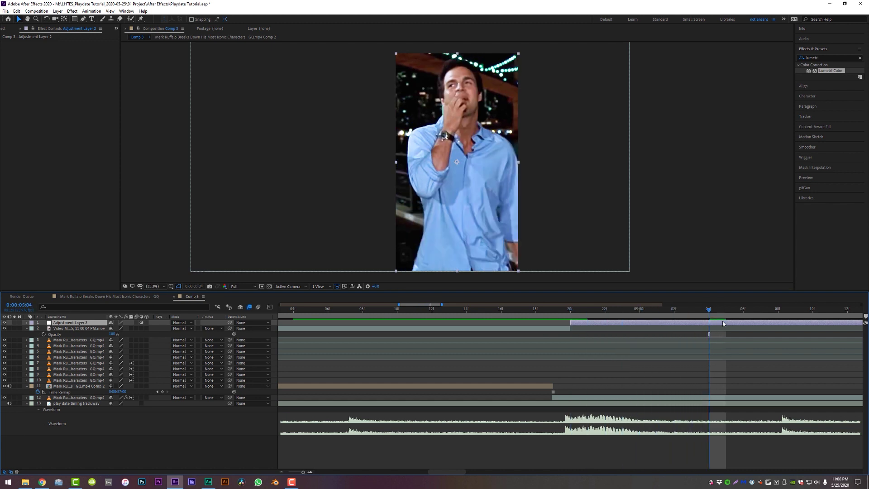
key(alt+bracketright)
Find the Levels effect and apply it to the adjustment layer, with the playhead back at 0:00:04:20.
click(582, 311)
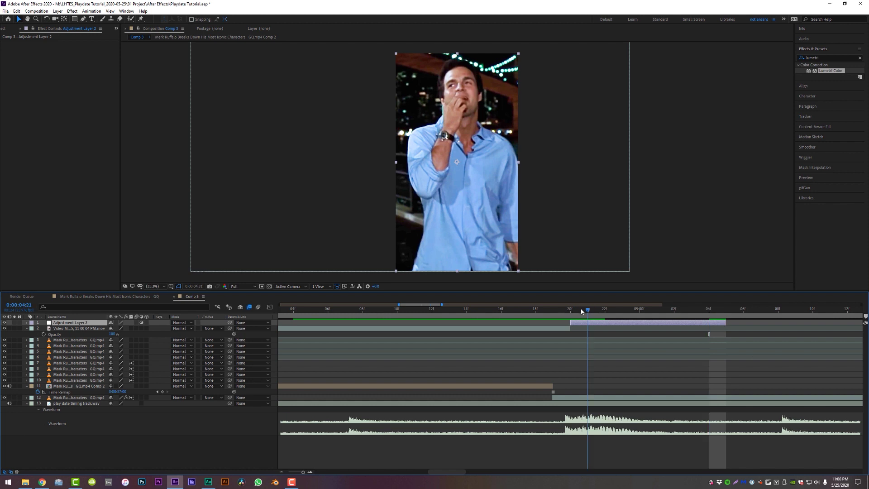
click(577, 311)
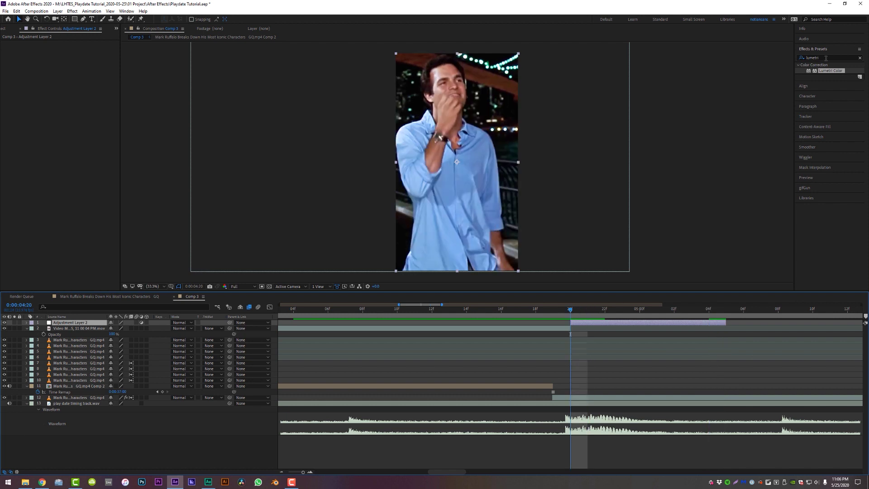
click(826, 58)
text(levels)
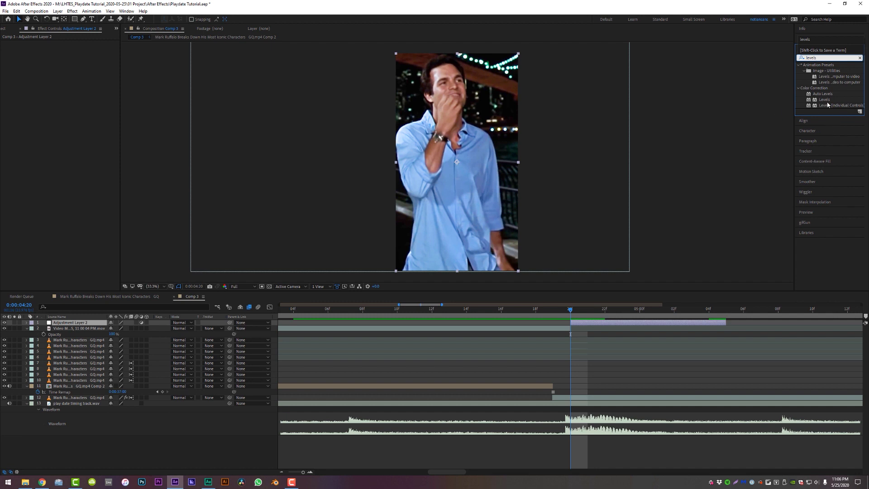
drag(824, 99, 588, 325)
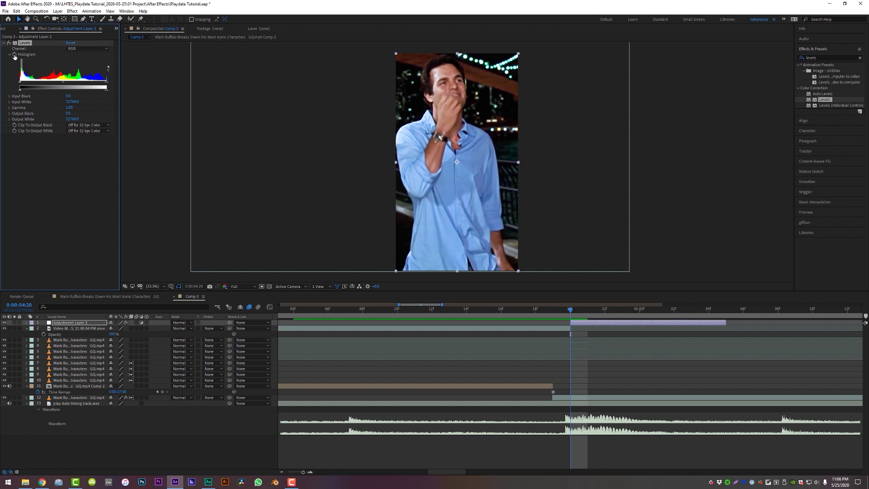
Add a Levels Histogram keyframe with the default values at 0:00:05:04 on the adjustment layer.
click(701, 312)
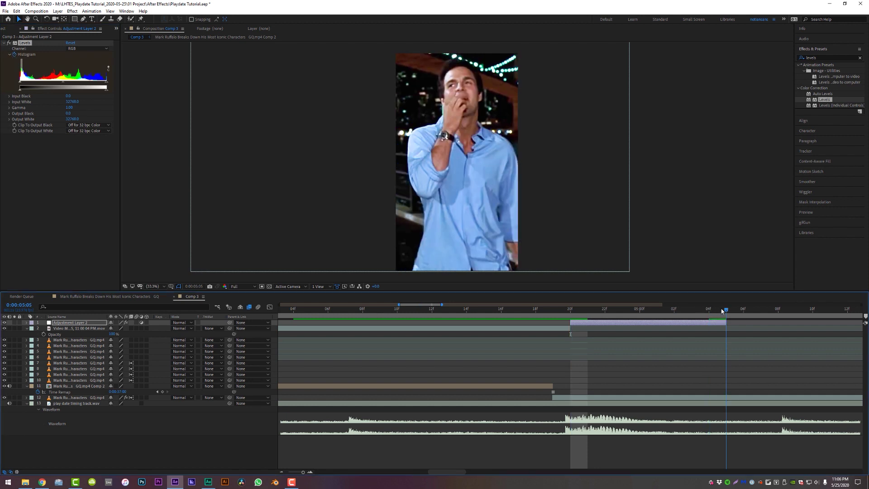
click(696, 323)
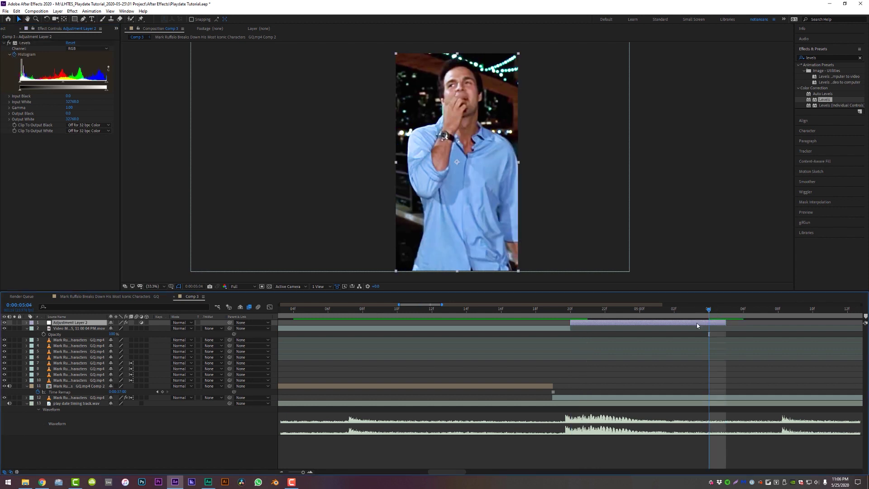
key(u)
click(163, 334)
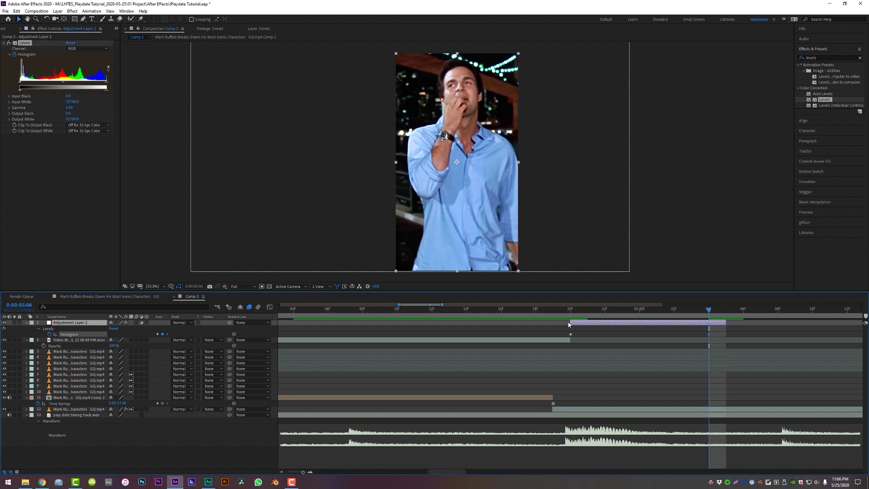
Lower the Levels Input White on the 0:00:04:20 keyframe for a bright flash at the cut, and preview it.
click(570, 311)
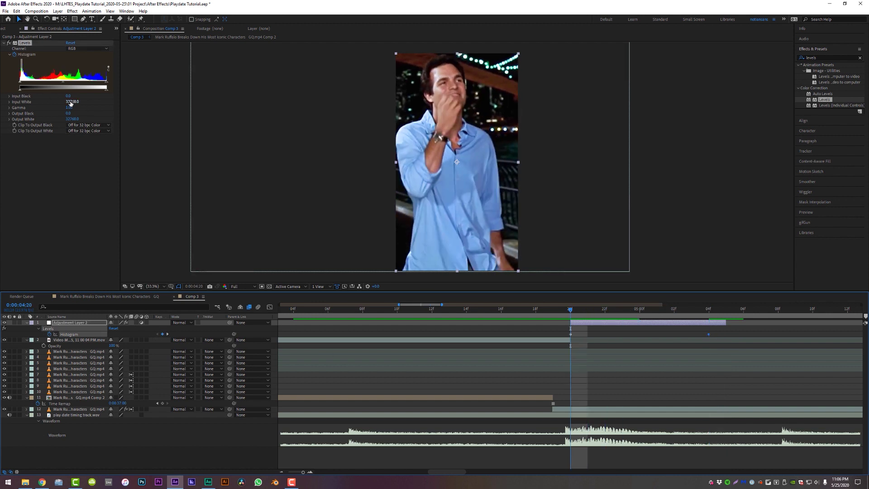
drag(47, 102, 53, 102)
click(518, 307)
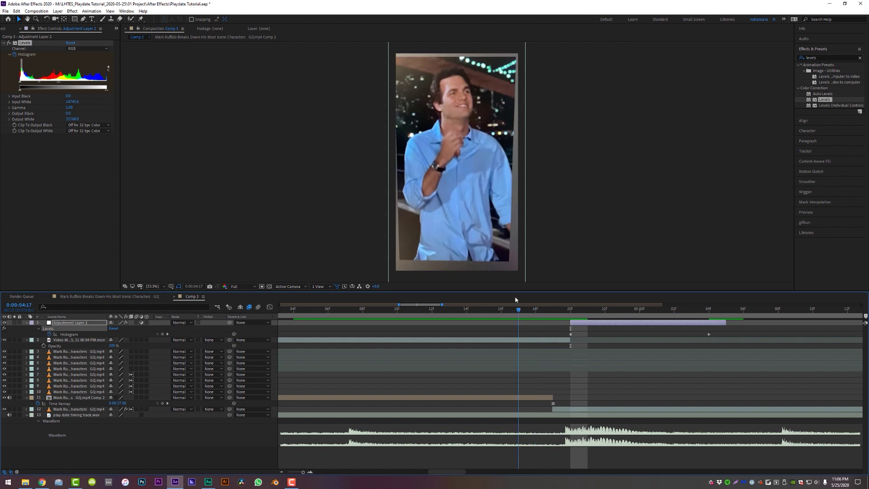
key(space)
key(minus)
key(minus)
key(minus)
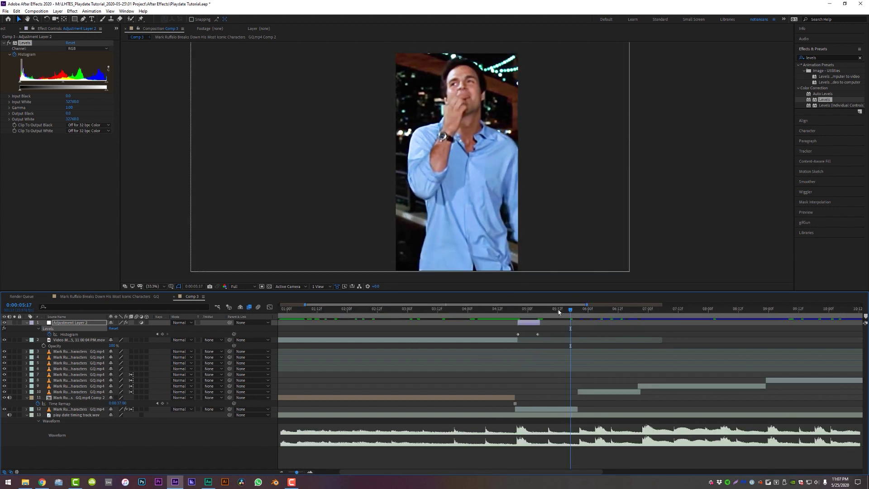
mouse_move(515, 311)
mouse_down()
mouse_move(530, 308)
mouse_move(515, 311)
mouse_move(523, 310)
mouse_up()
Play the whole edit from the start and step through its closing clips to check the cuts.
key(semicolon)
key(Home)
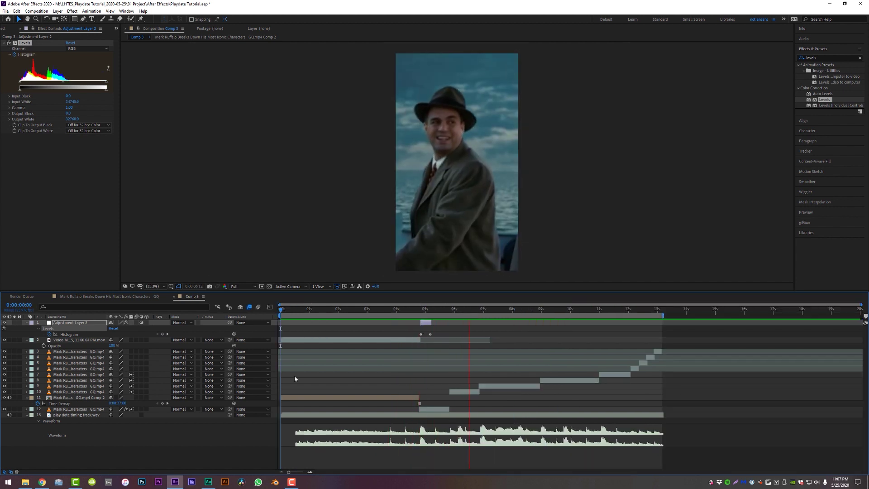
click(647, 311)
key(Page_Up)
key(Page_Up)
key(Page_Up)
key(Page_Up)
key(Page_Up)
key(Page_Up)
key(Page_Up)
key(Page_Up)
key(Page_Up)
key(Page_Up)
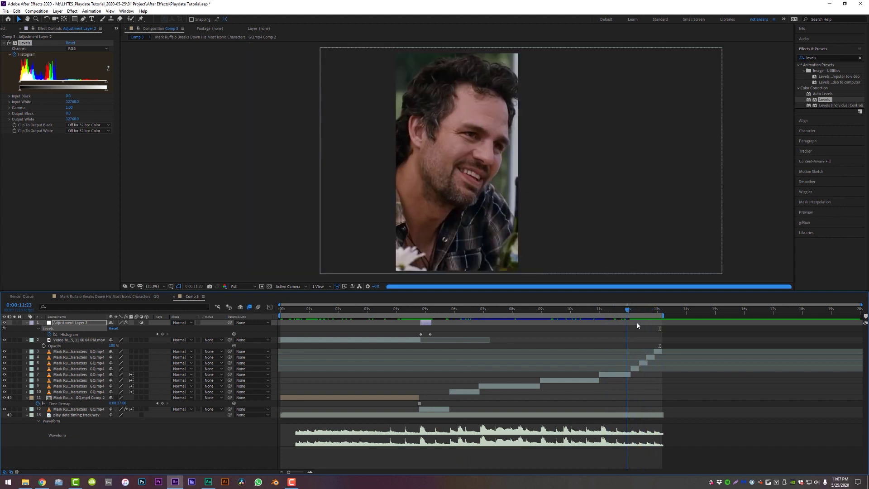
drag(639, 310, 264, 313)
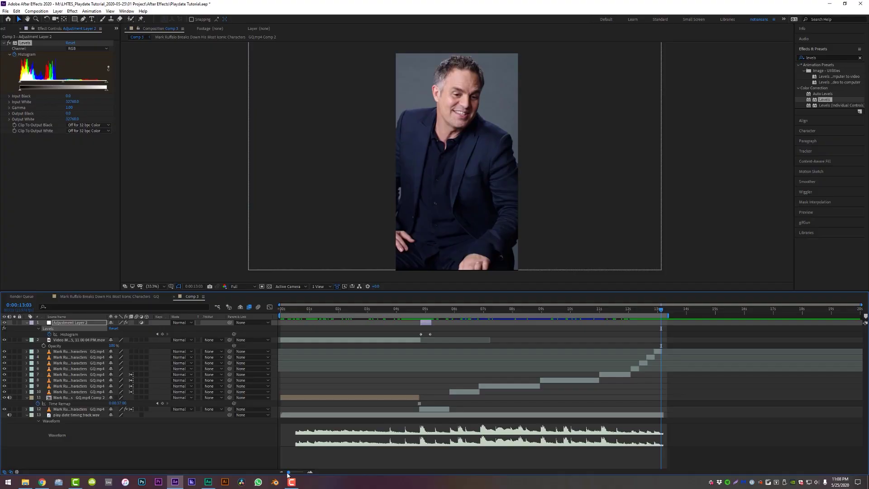
Trim the work area's end back to the end of the last clip at 0:00:13:03.
drag(289, 473, 295, 474)
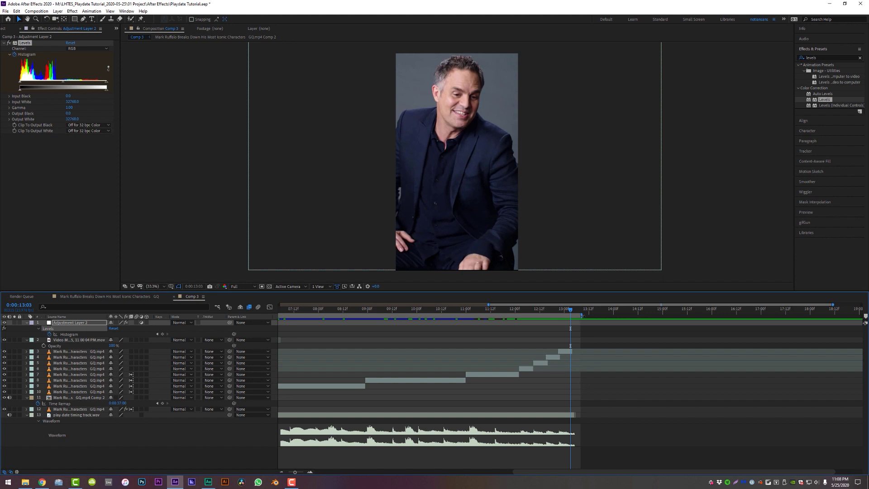
mouse_move(582, 315)
mouse_down()
mouse_move(649, 315)
mouse_move(573, 315)
mouse_up()
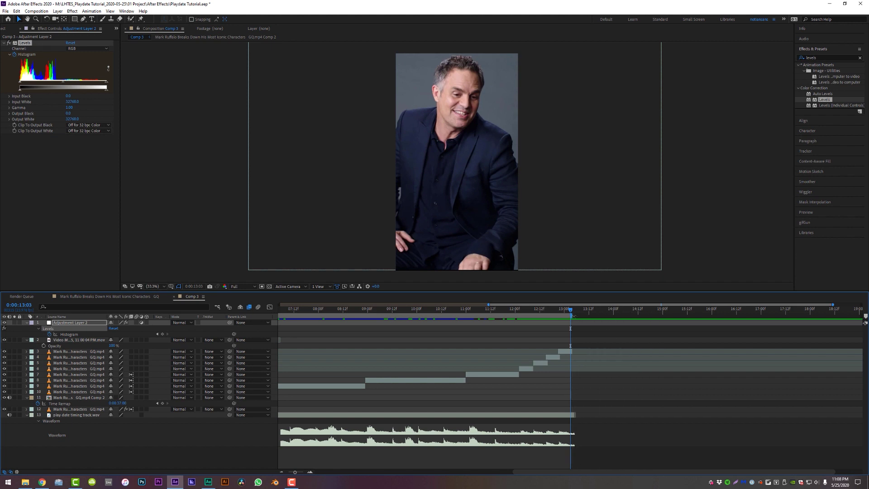
drag(565, 306, 563, 309)
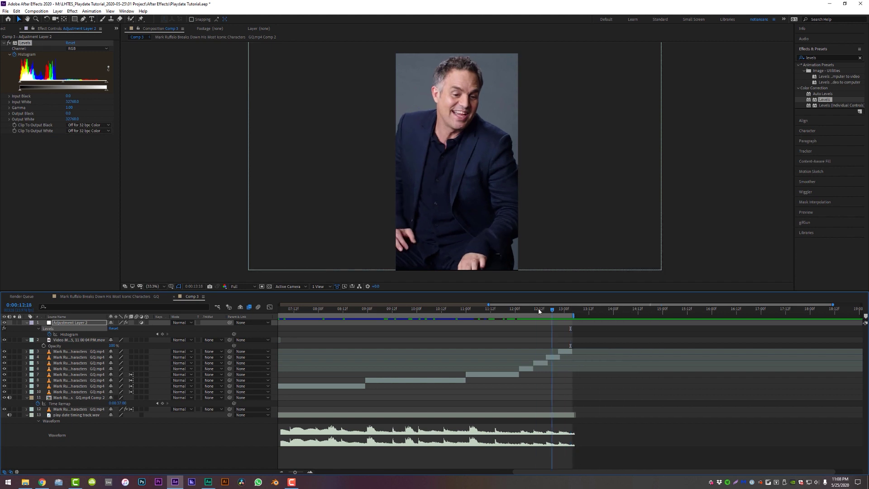
Return the playhead to the start of Comp 3 and add the composition to the render queue.
key(Home)
key(semicolon)
click(5, 11)
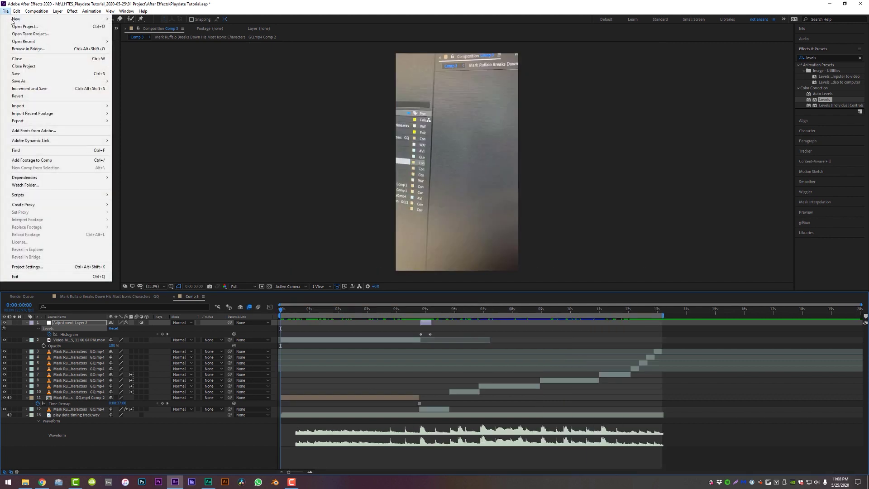
mouse_move(69, 121)
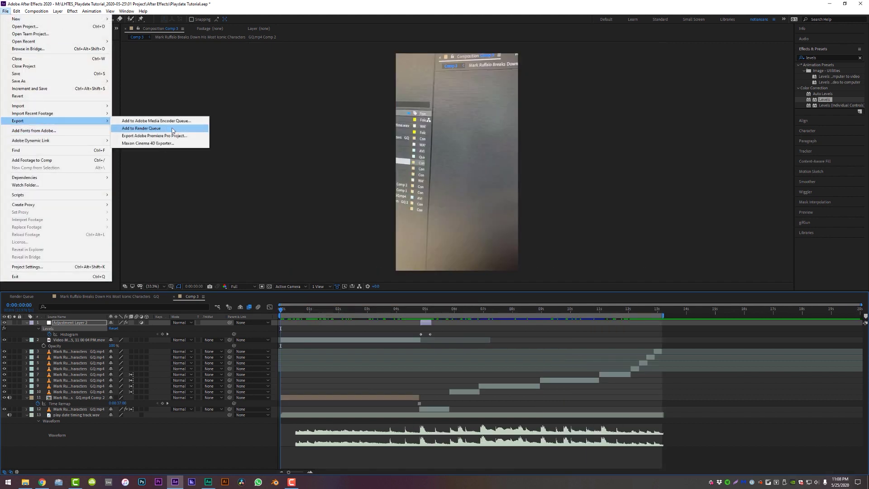
click(174, 129)
Set Comp 3's render output module to RGB channels, keeping the QuickTime format.
click(58, 342)
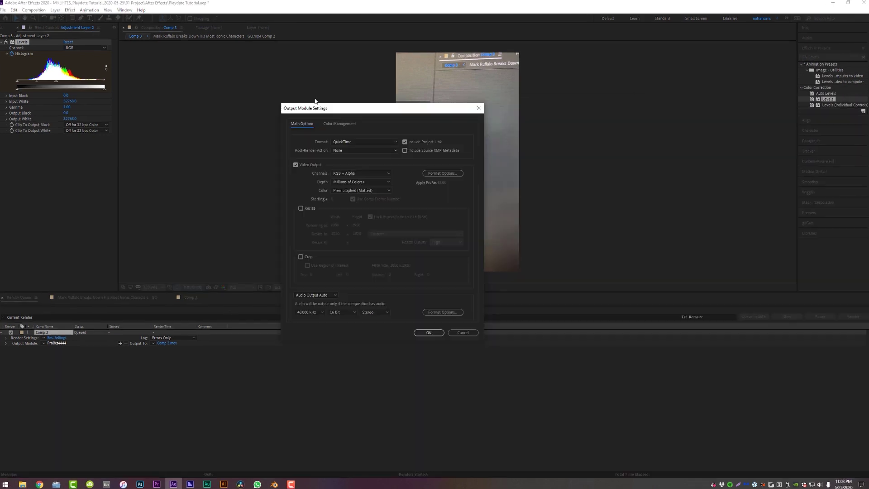
click(537, 138)
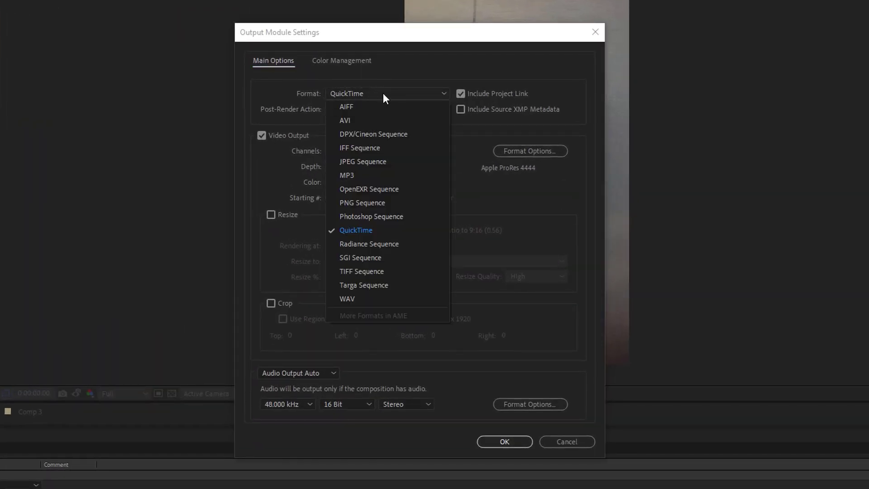
click(382, 94)
click(384, 152)
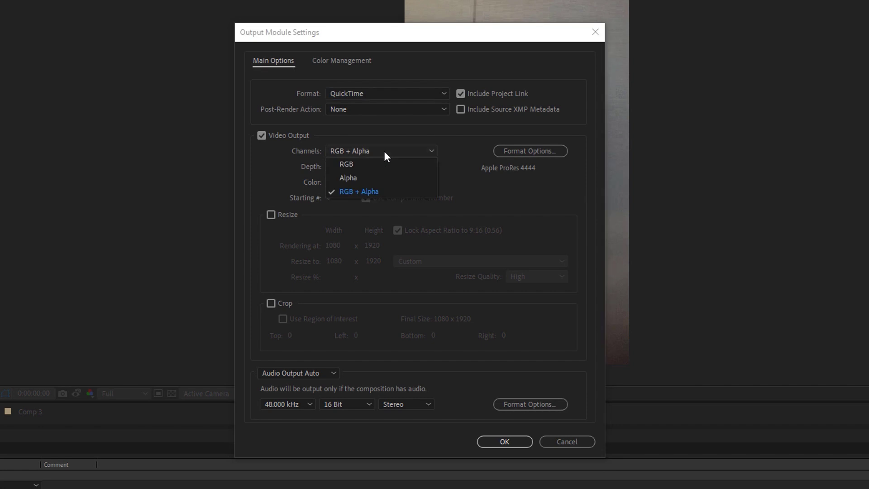
click(377, 165)
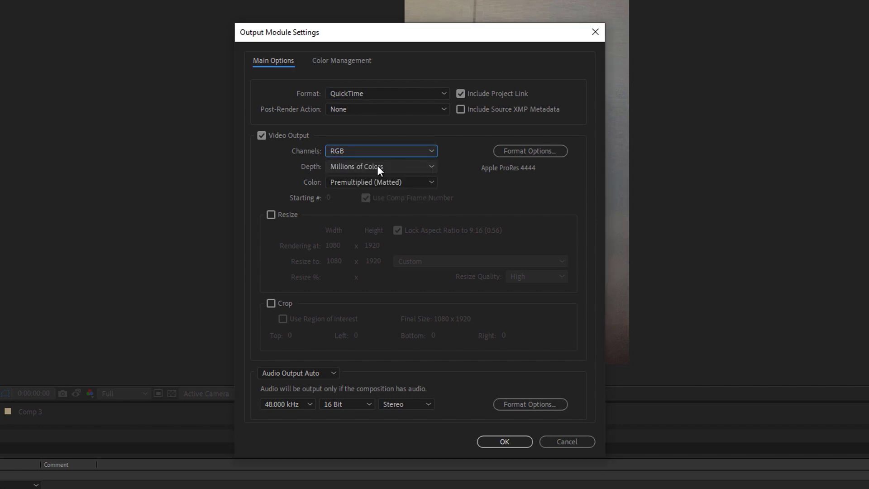
Keep Apple ProRes 4444 as the QuickTime video codec and accept the output module settings for Comp 3.
click(529, 150)
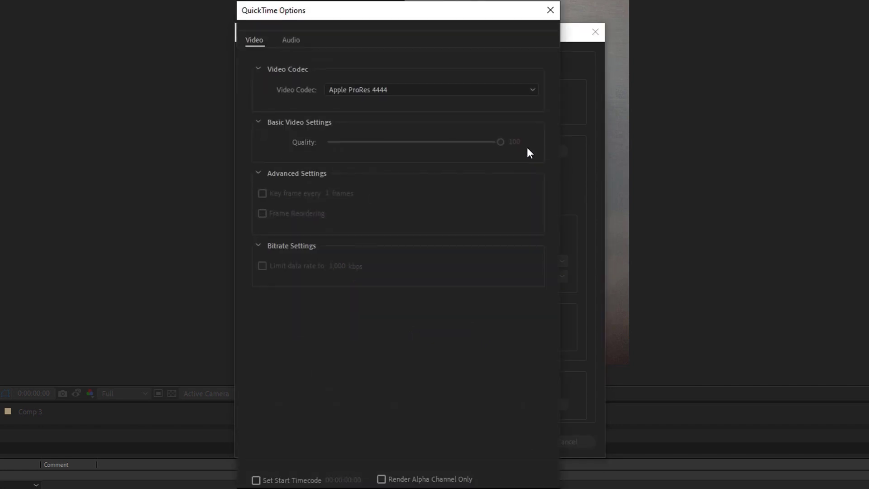
click(410, 89)
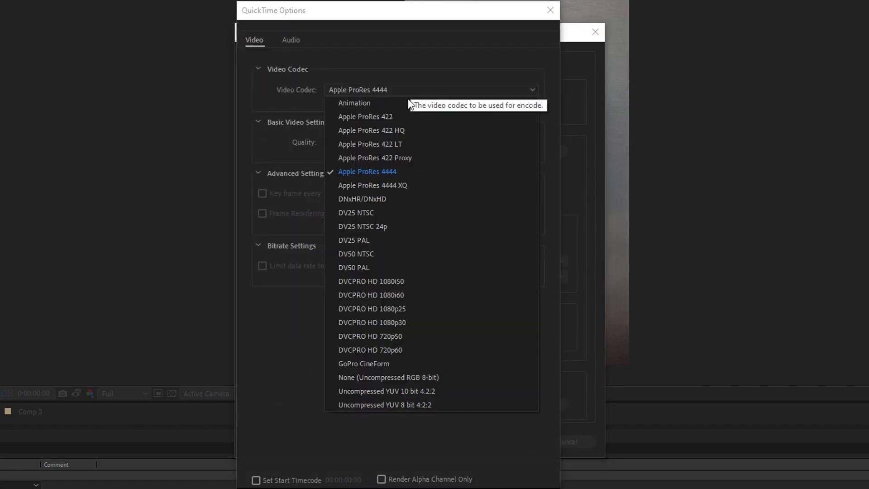
click(389, 172)
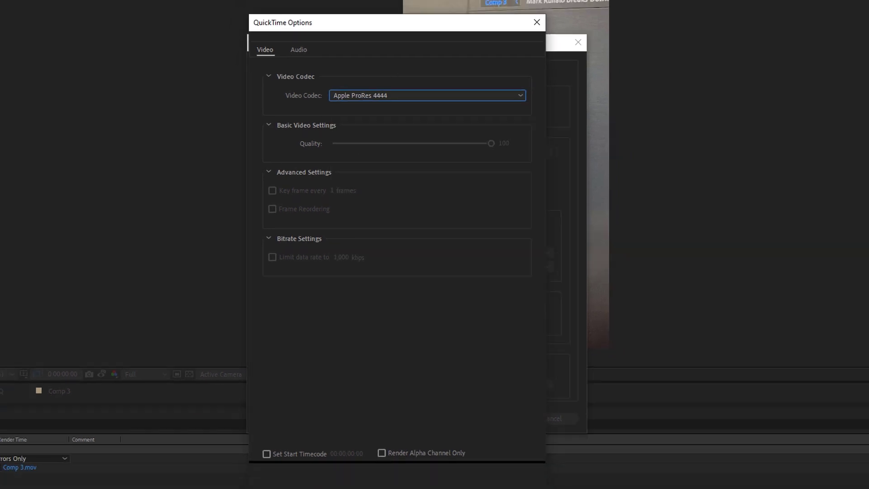
key(Return)
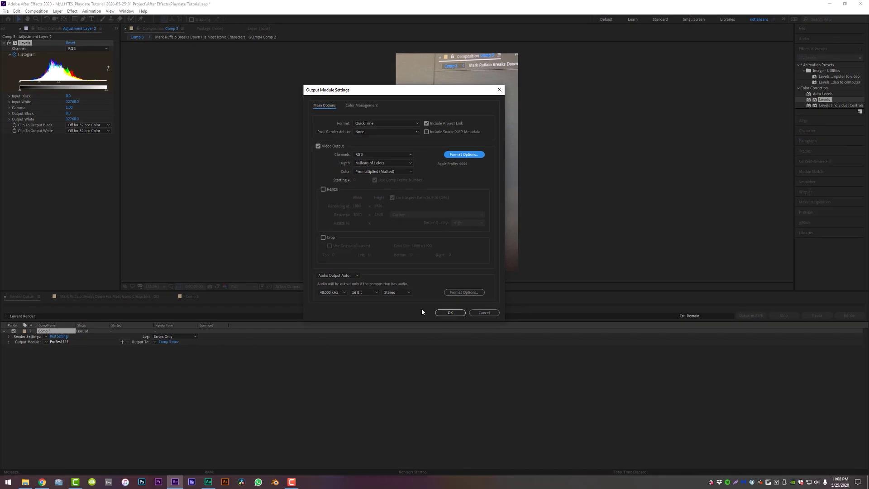
click(450, 313)
Set the render output to a QuickTime file named TikTok ProRes in the 04 Exports folder and render Comp 3.
click(168, 342)
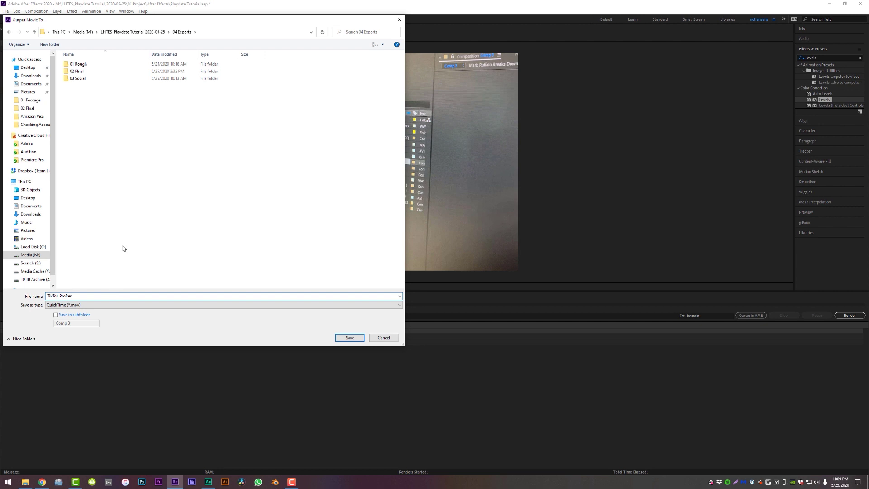
click(350, 339)
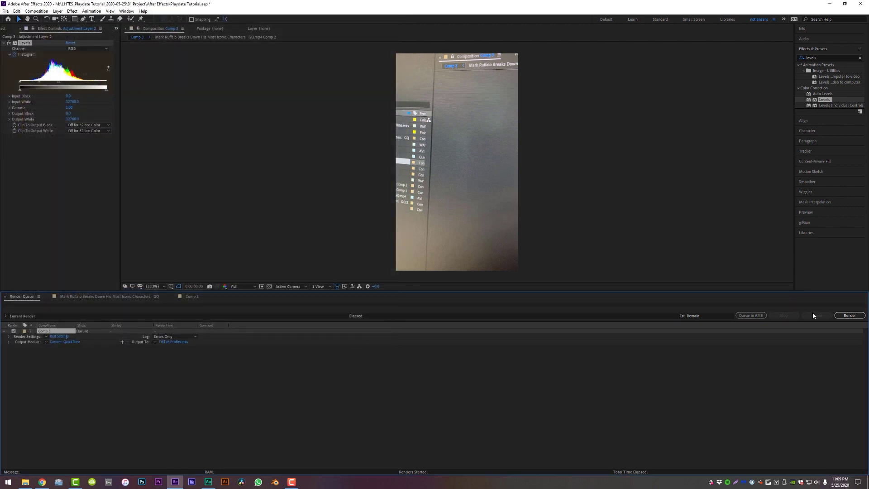
click(856, 317)
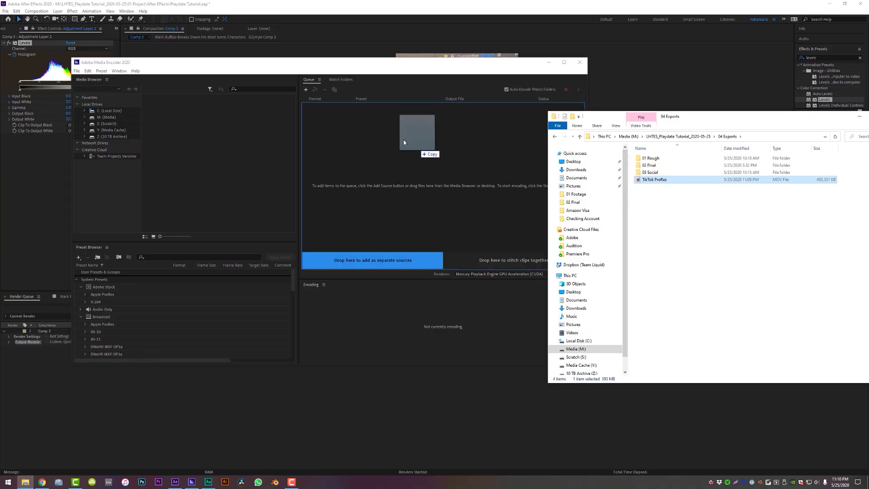
Add the TikTok ProRes movie to the Adobe Media Encoder queue as a separate source and apply the H.264 Vimeo 1080p Full HD preset.
drag(404, 140, 421, 188)
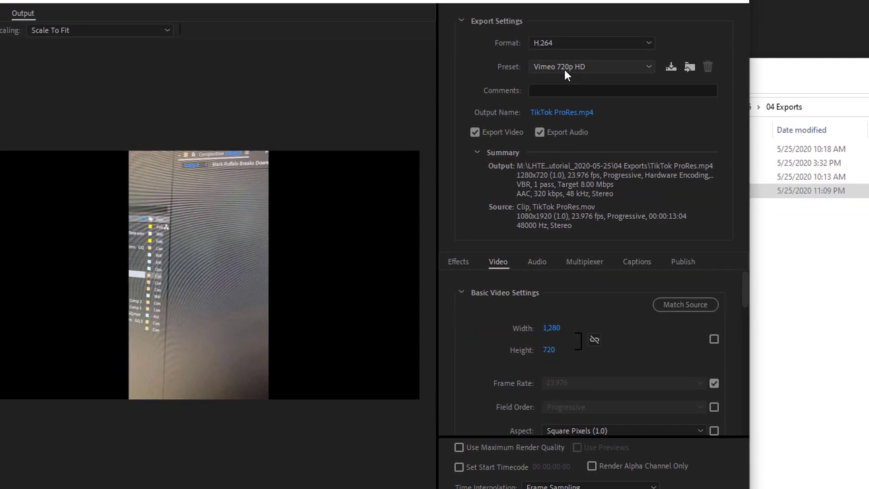
click(661, 140)
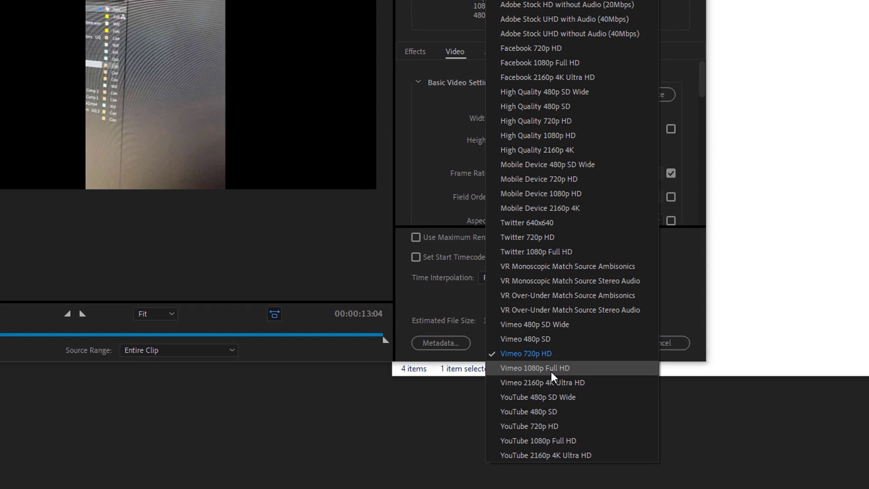
click(593, 368)
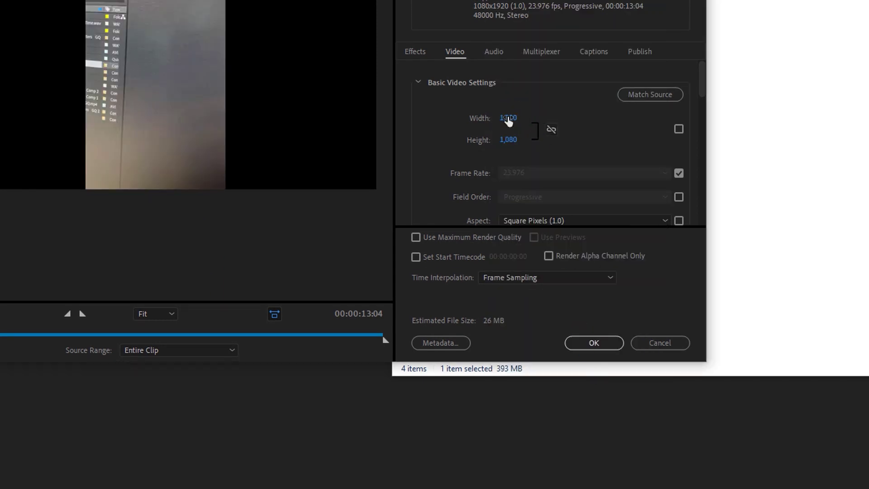
Set the export frame size to 1,080 wide by 1,920 high.
text(1,080)
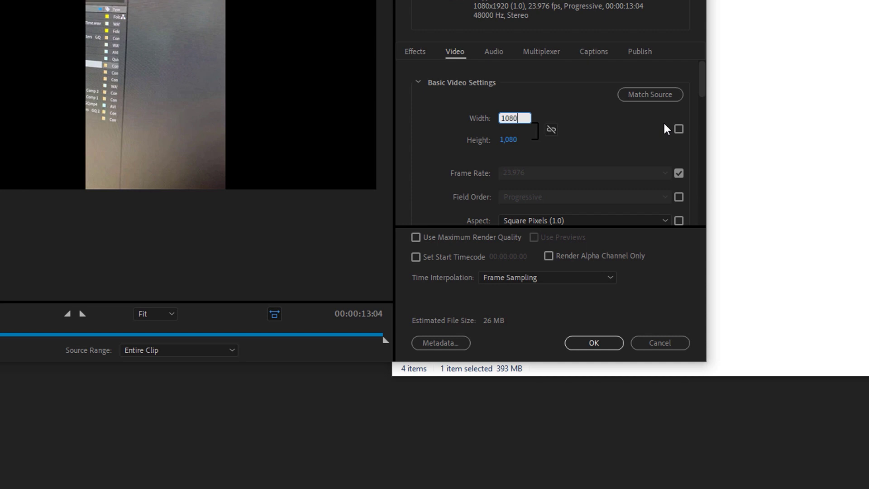
click(516, 144)
text(1,920)
click(428, 198)
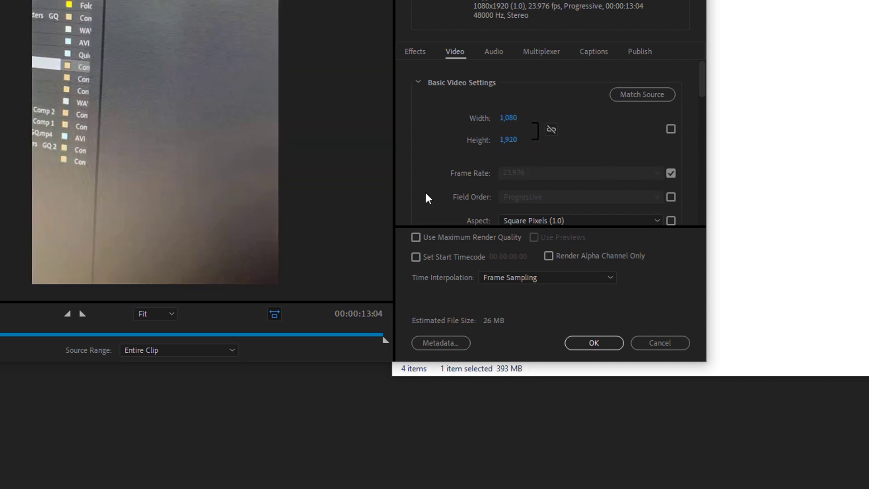
Enable Use Maximum Render Quality and Render at Maximum Depth for the H.264 export.
click(416, 237)
scroll(430, 128, down, 2)
scroll(430, 127, down, 2)
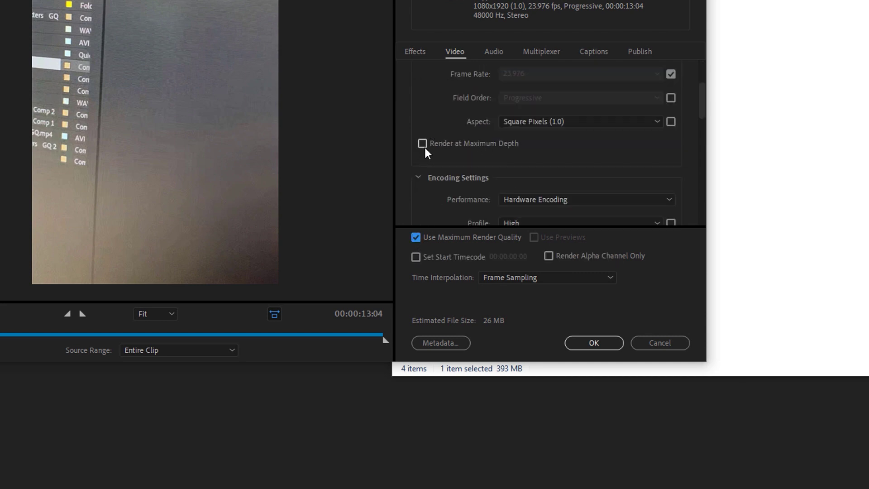
click(422, 143)
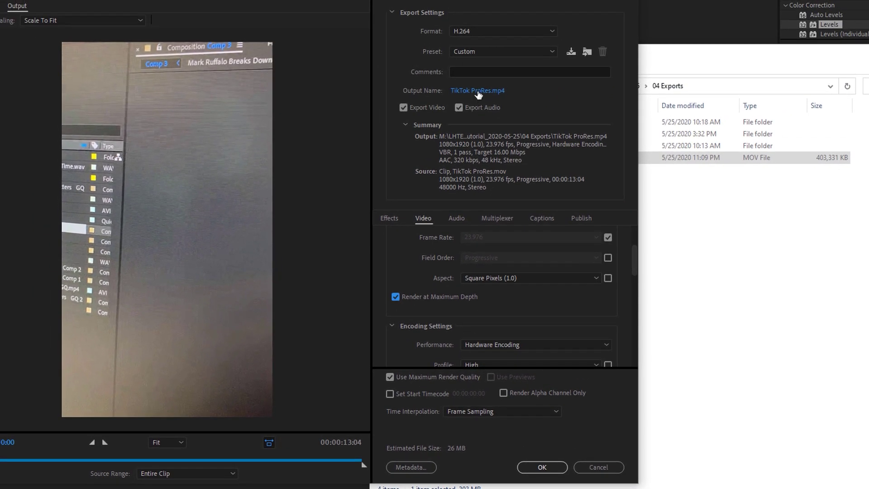
Name the export Final TikTok, accept the export settings and start encoding the queue.
click(478, 91)
text(Final TikTok)
key(Return)
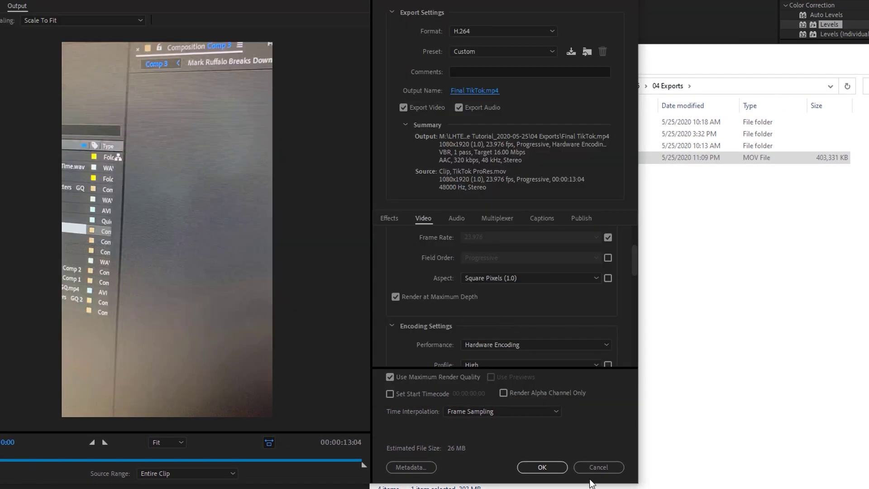
click(542, 467)
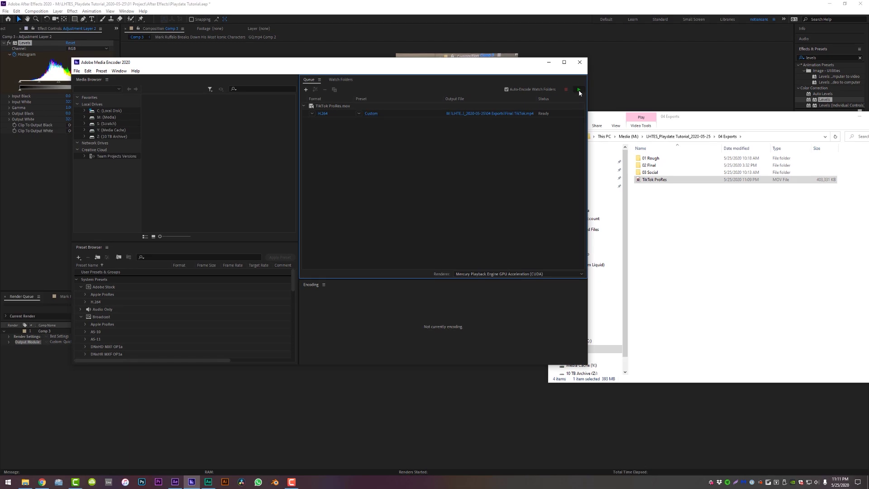
click(579, 91)
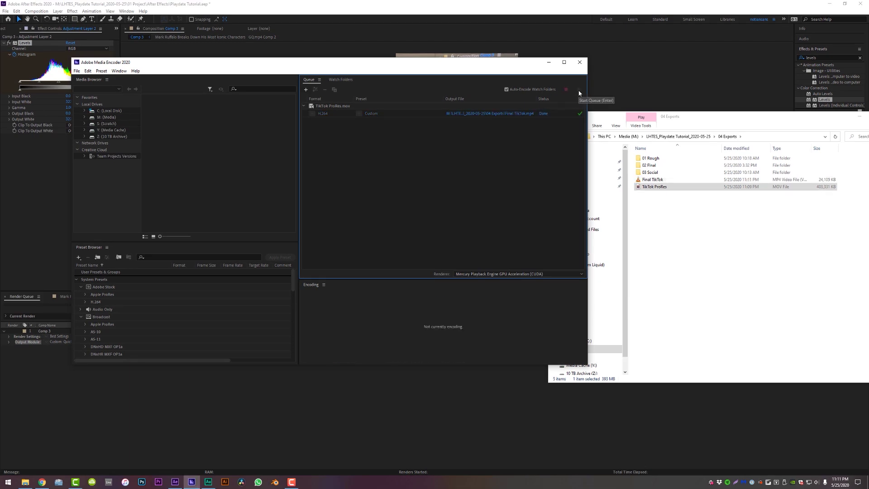
Select the encoded Final TikTok file and export Final TikTok.mp4 from the phone's cloud storage app.
click(672, 179)
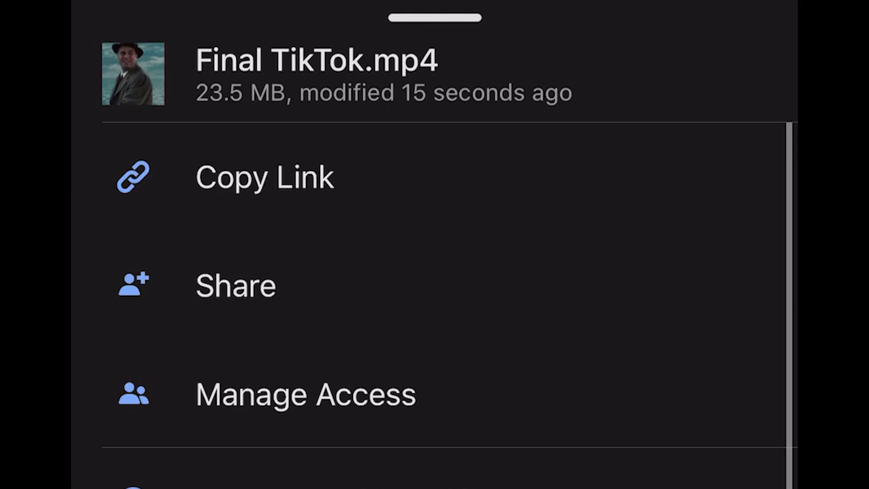
scroll(435, 245, down, 10)
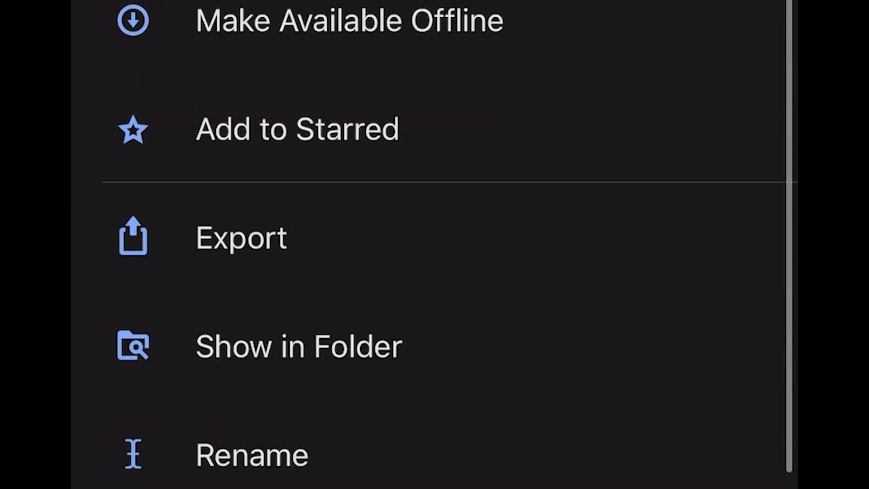
click(241, 238)
click(215, 330)
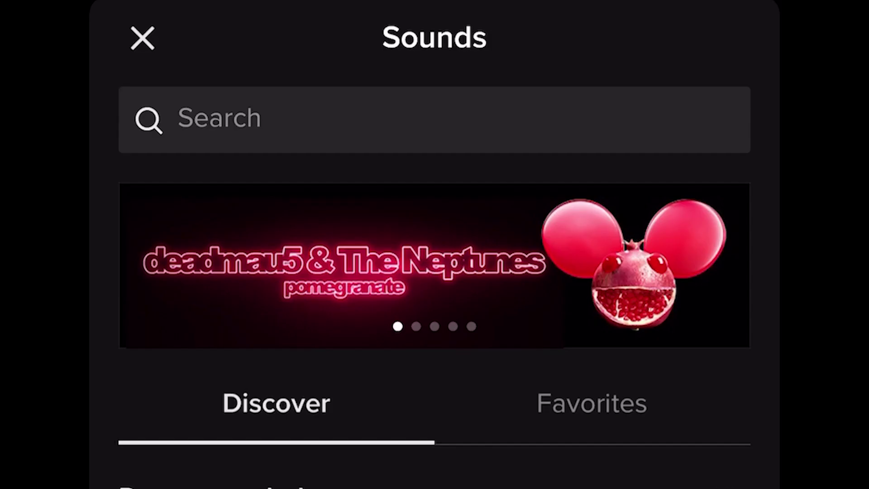
Search TikTok's sounds for Play date and add the Play Date song to the video.
click(217, 118)
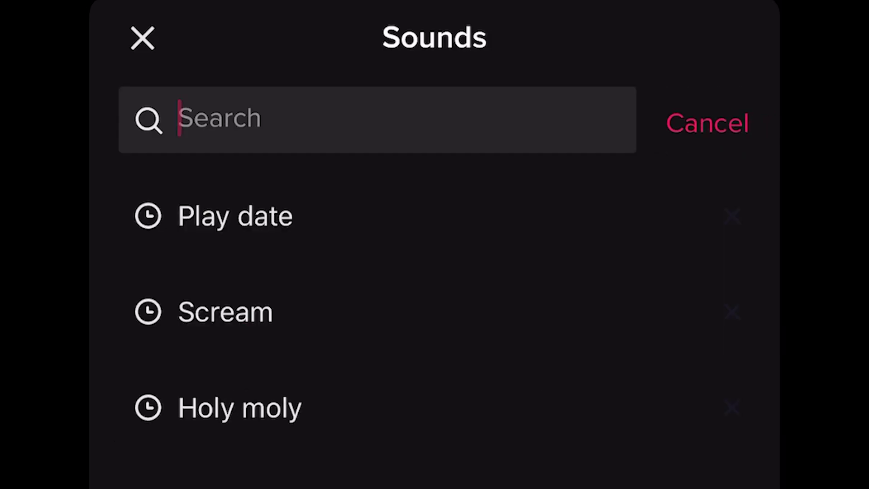
click(235, 215)
click(344, 245)
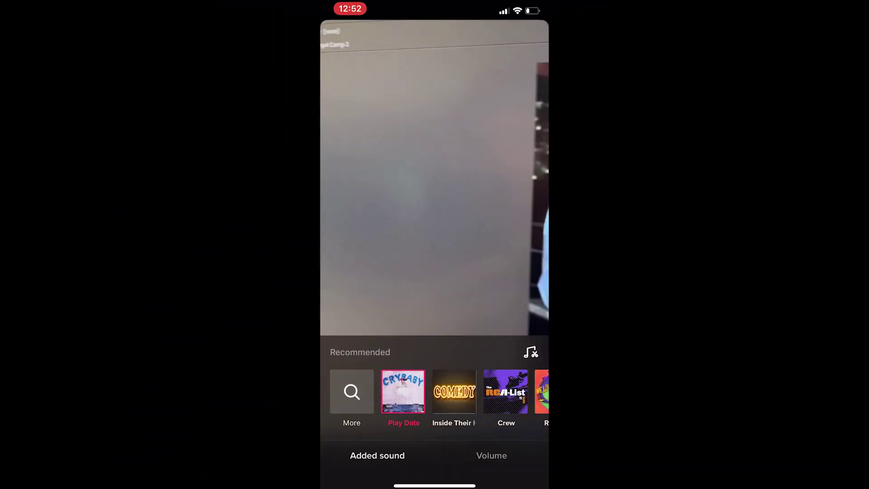
Set the original sound's volume to 0 and raise the added sound's volume to the maximum.
click(491, 456)
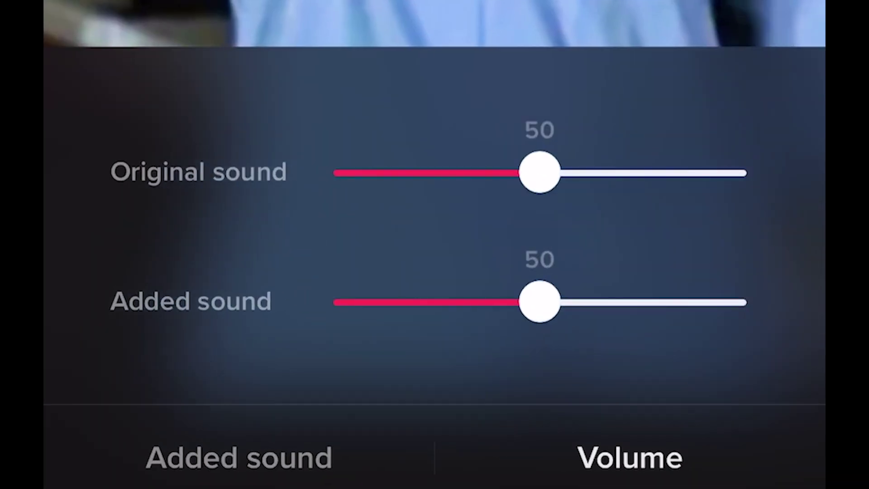
drag(466, 372, 405, 372)
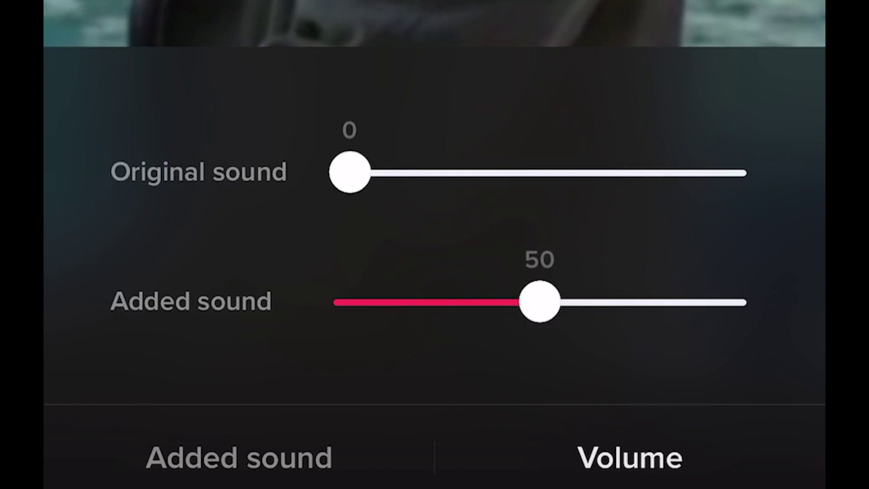
drag(539, 301, 729, 301)
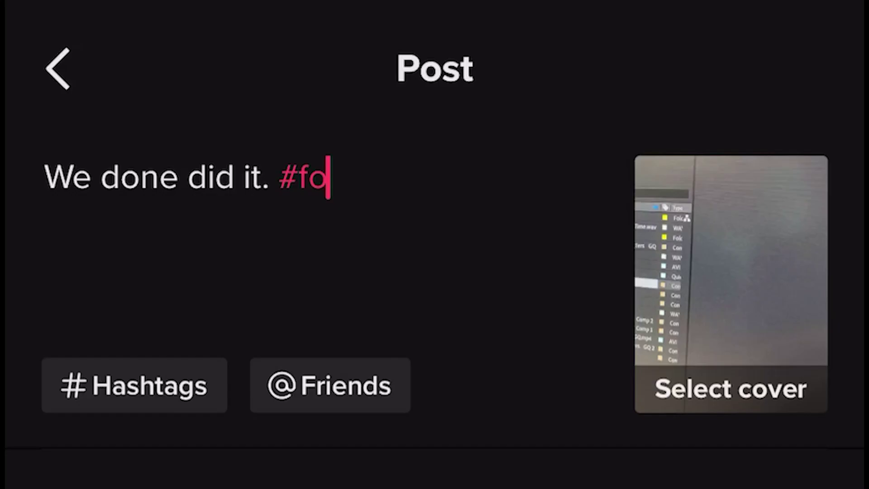
Complete the post caption "We done did it." with the hashtags #foryou #fyp #foryoupage.
text(ryou #fyp #)
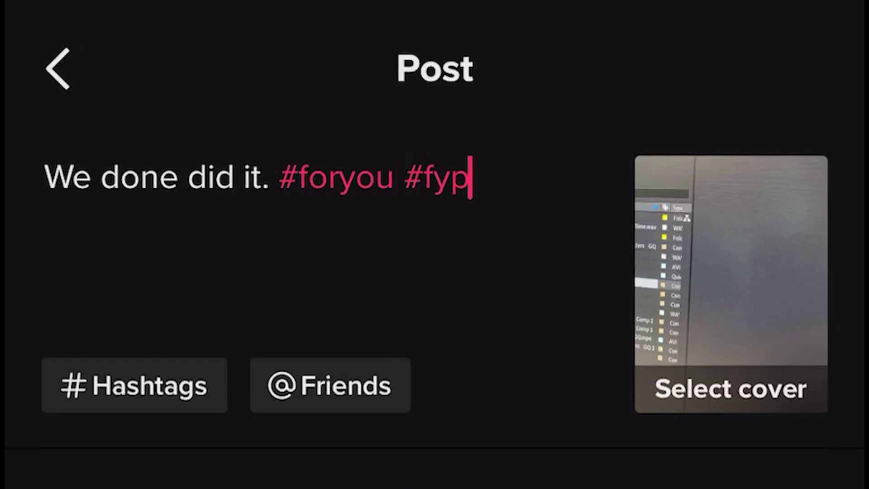
text(foryoupage)
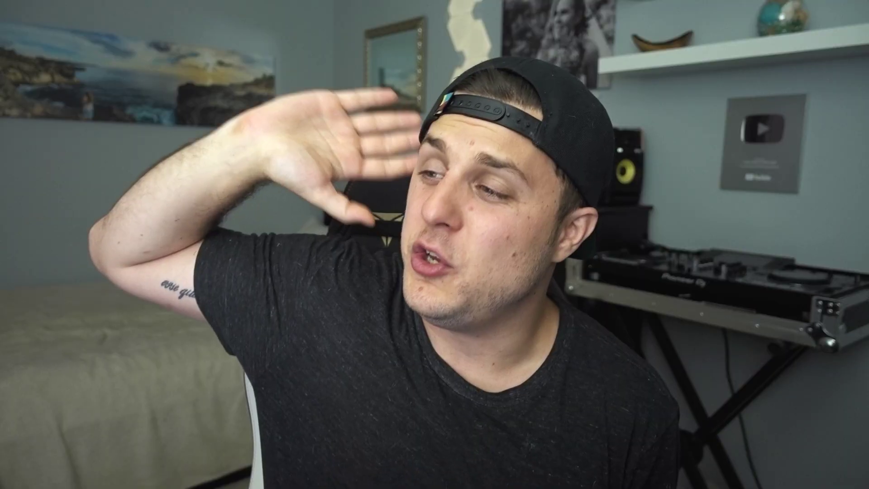